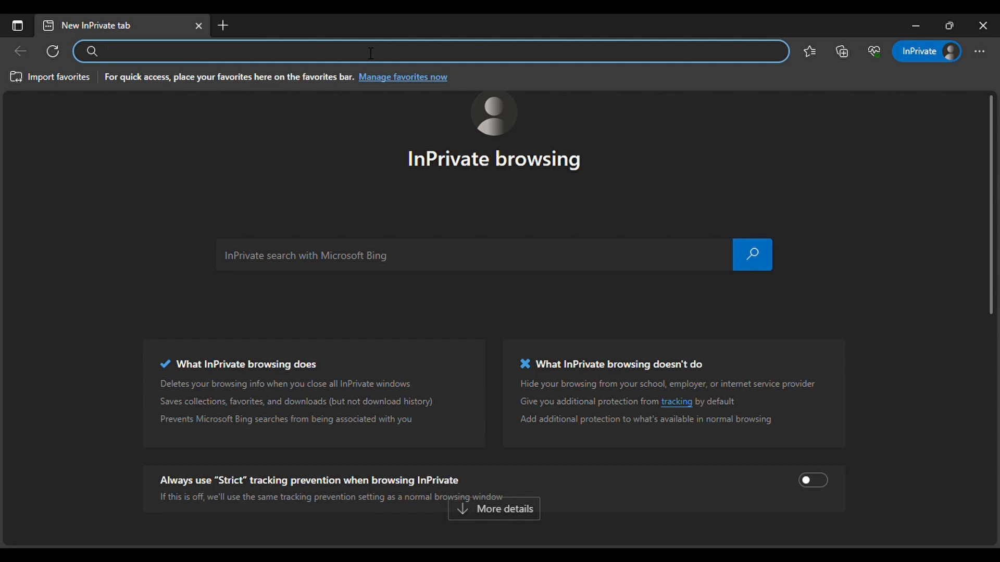
Load developer.microsoft.com/en-us/microsoft-365/dev-program in the InPrivate window
text(https://developer.microsoft.com/en-us/microsoft-365/dev-program)
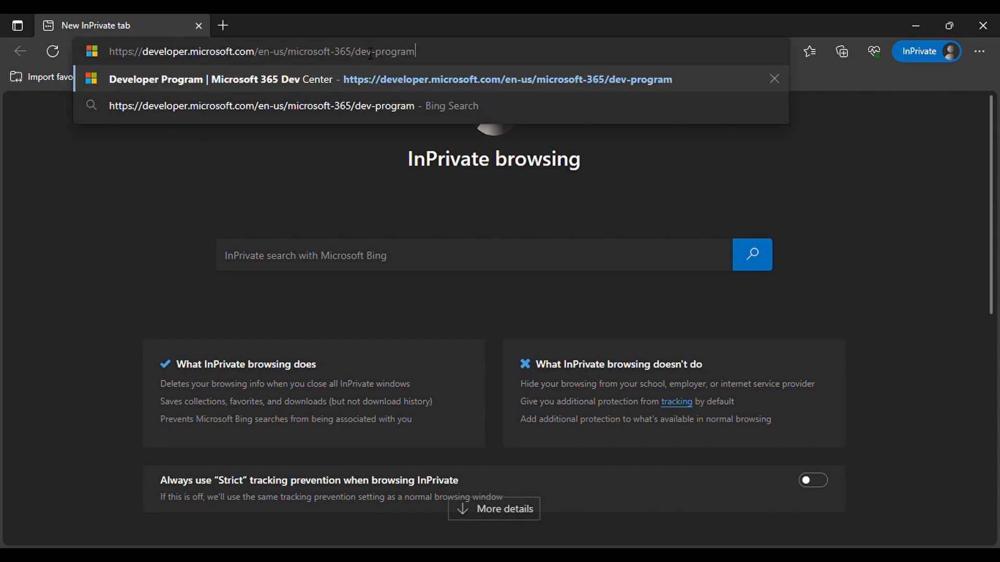
key(Return)
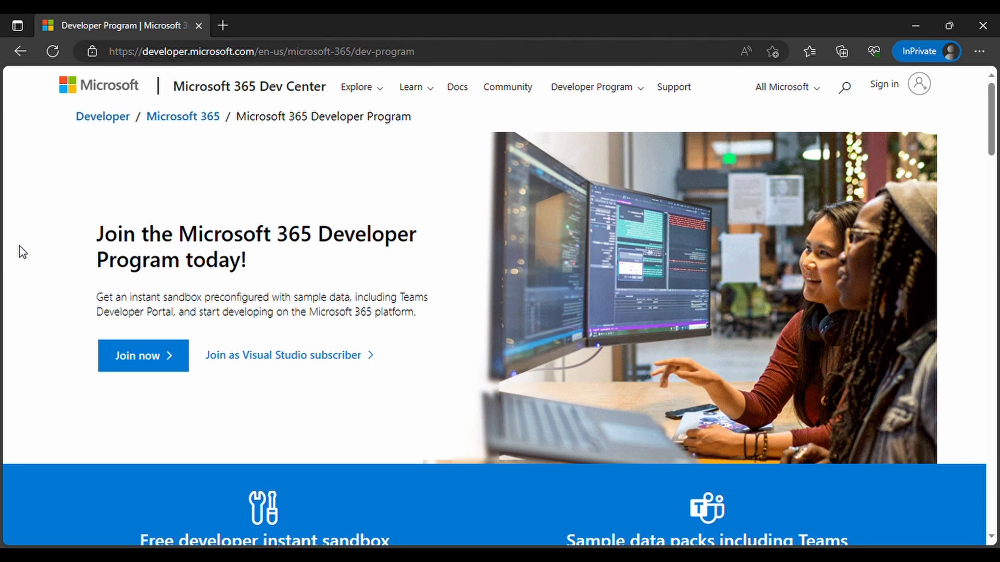
Join the program and begin creating a Microsoft account, switching back to 'Use your email instead'
click(166, 361)
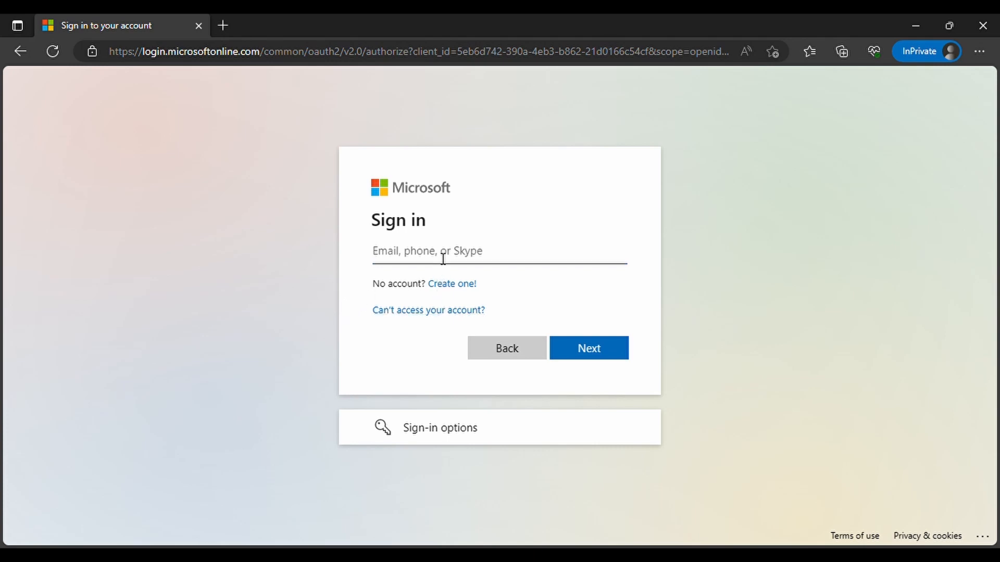
click(447, 286)
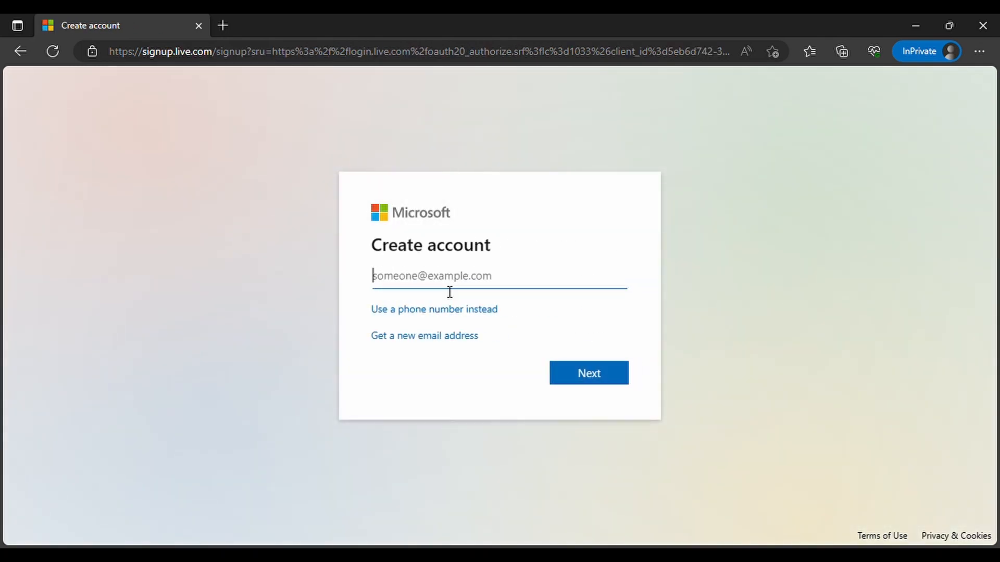
click(431, 339)
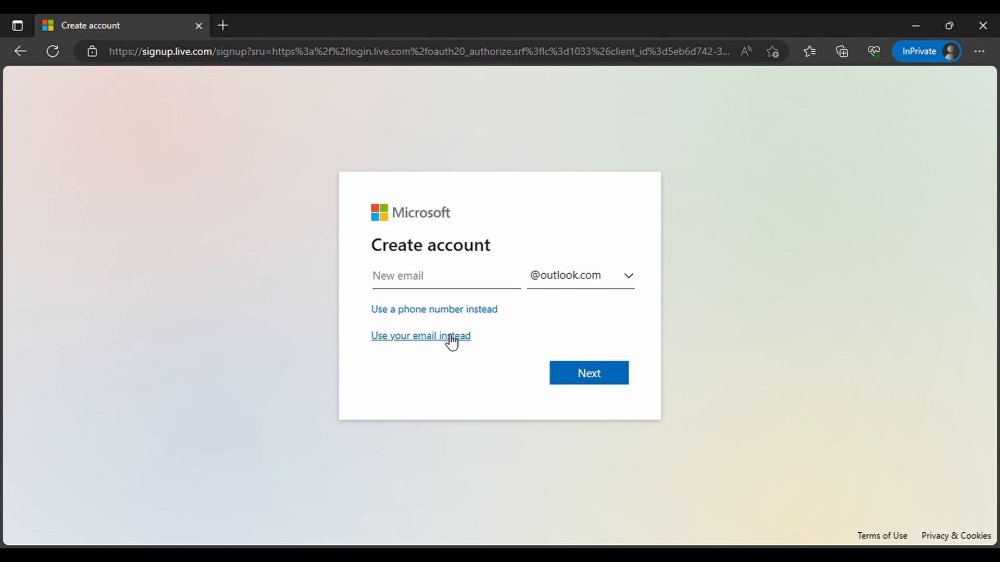
click(452, 337)
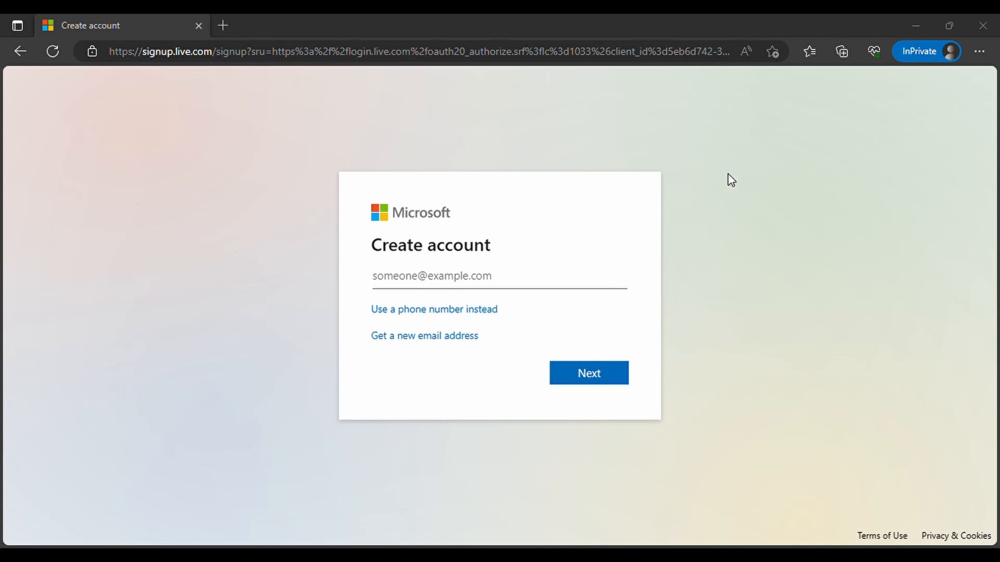
Enter the existing email address and set a mixed-case password for the new account
key(alt+Tab)
key(ctrl+v)
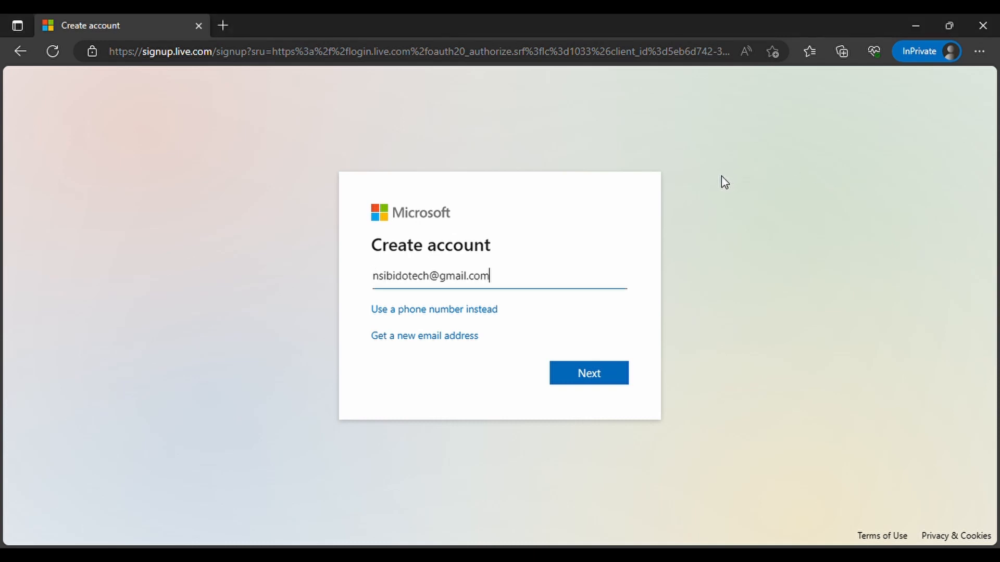
key(Return)
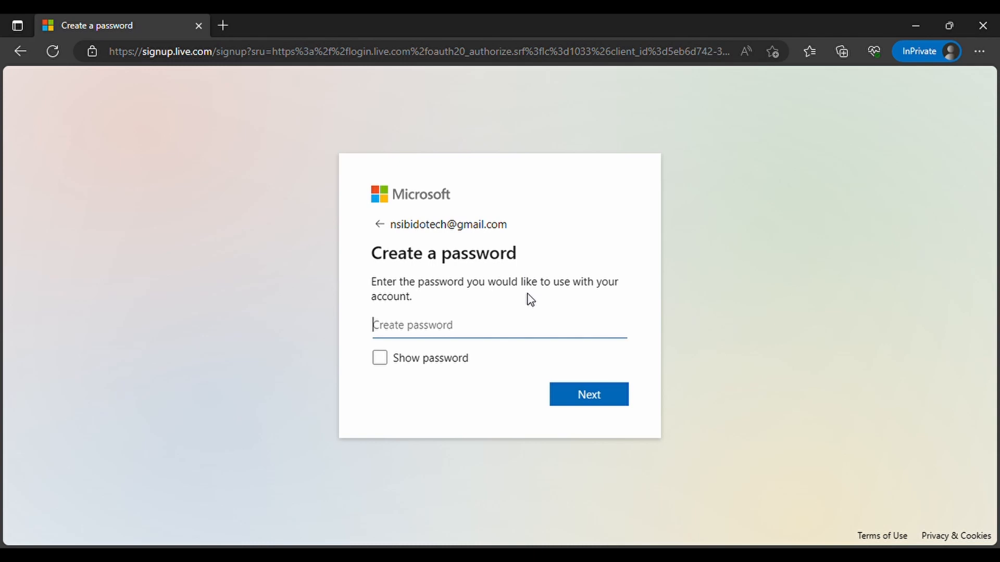
text(•)
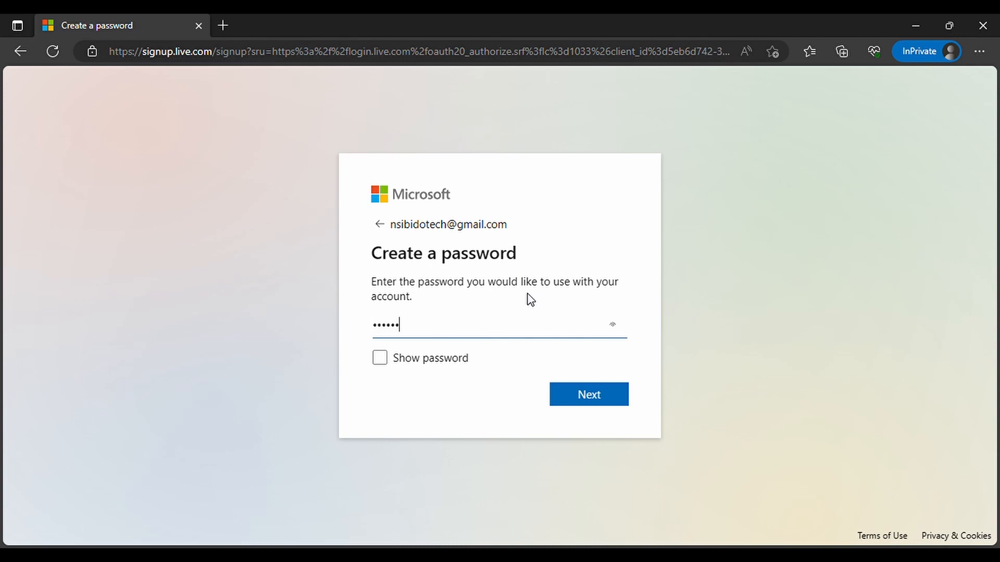
key(Caps_Lock)
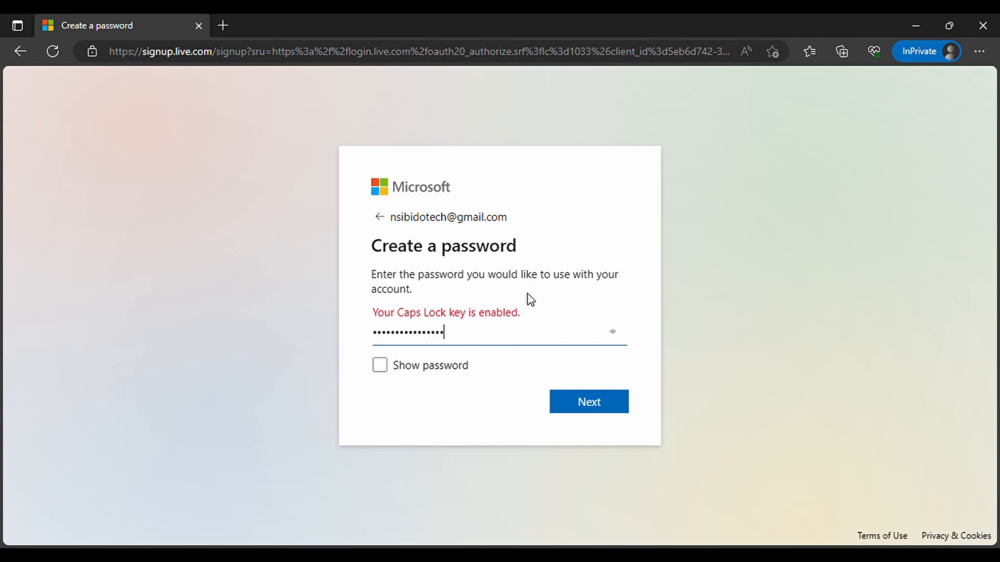
text(•••)
key(Caps_Lock)
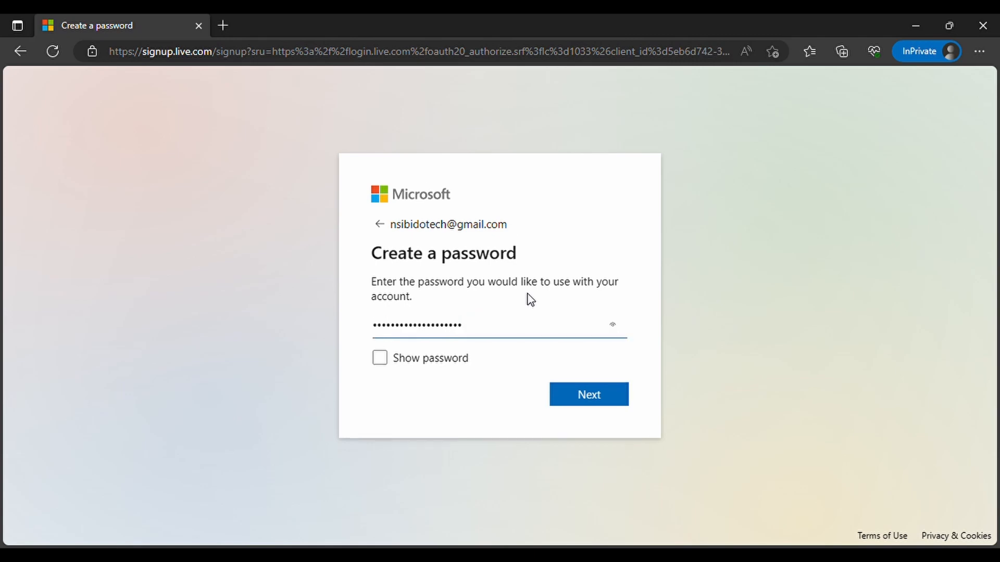
click(591, 396)
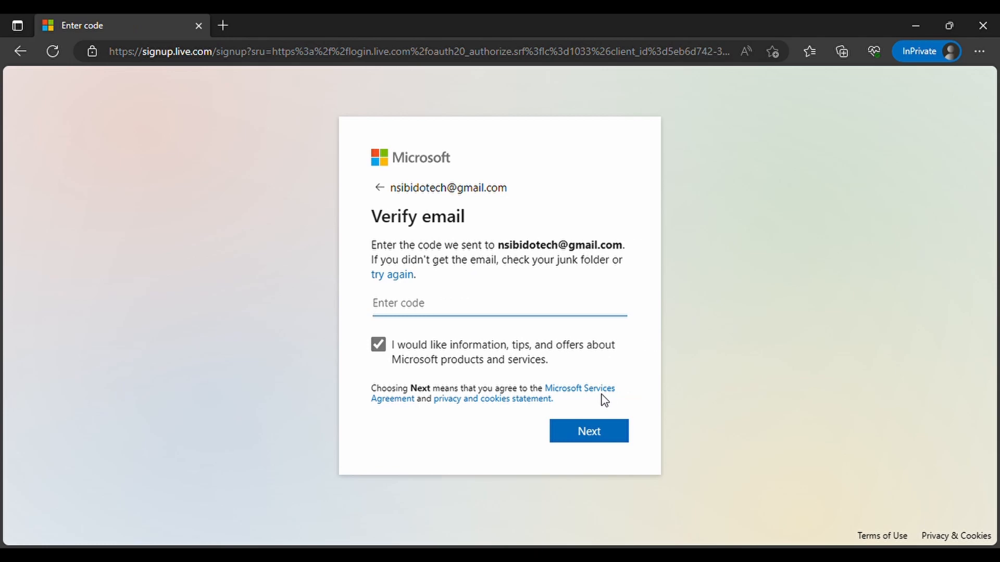
Paste the emailed verification code from the mailbox and submit it
key(alt+Tab)
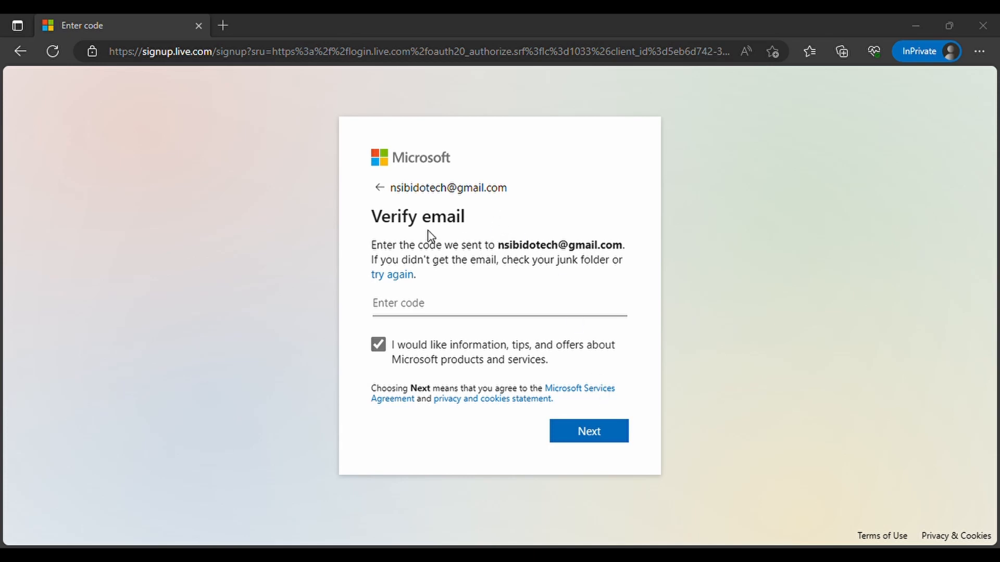
click(495, 329)
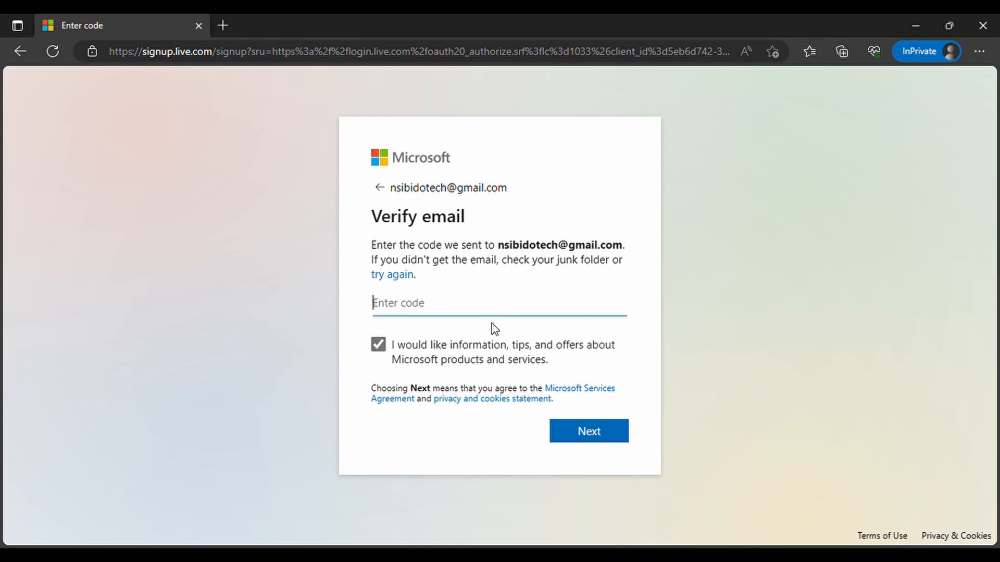
click(604, 433)
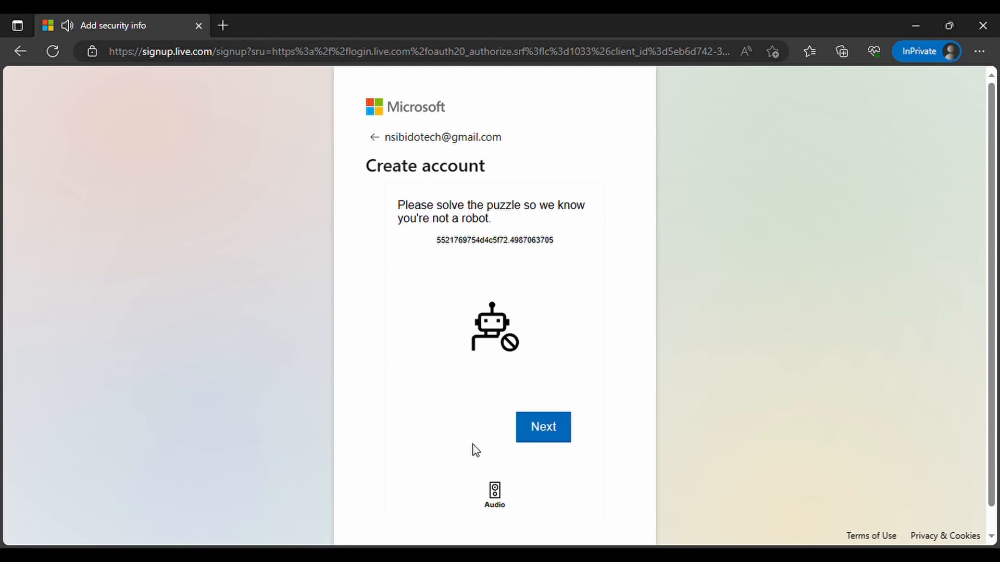
Start the robot check and solve the monkey and pig rotation puzzles
click(526, 440)
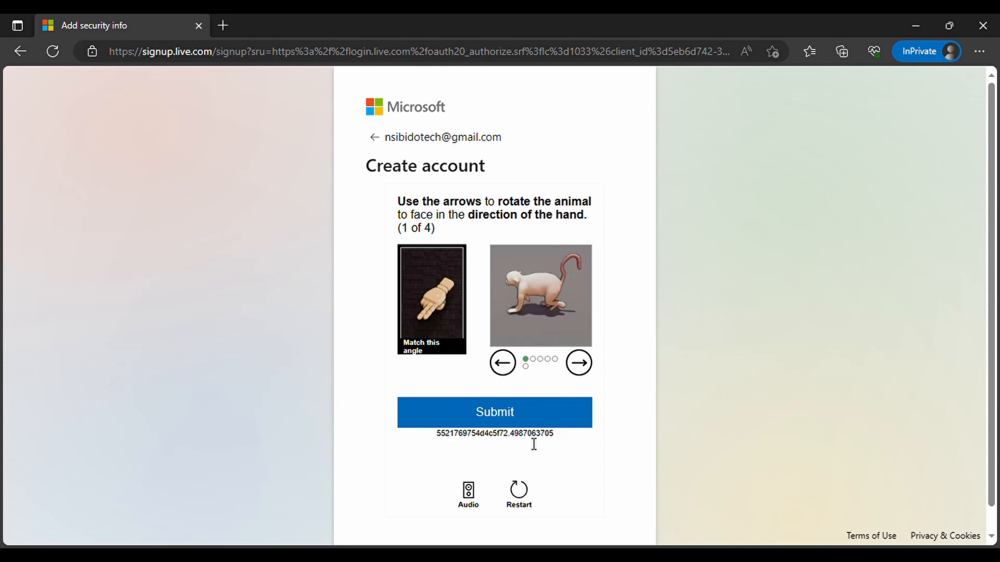
click(499, 366)
click(500, 366)
click(500, 366)
click(499, 366)
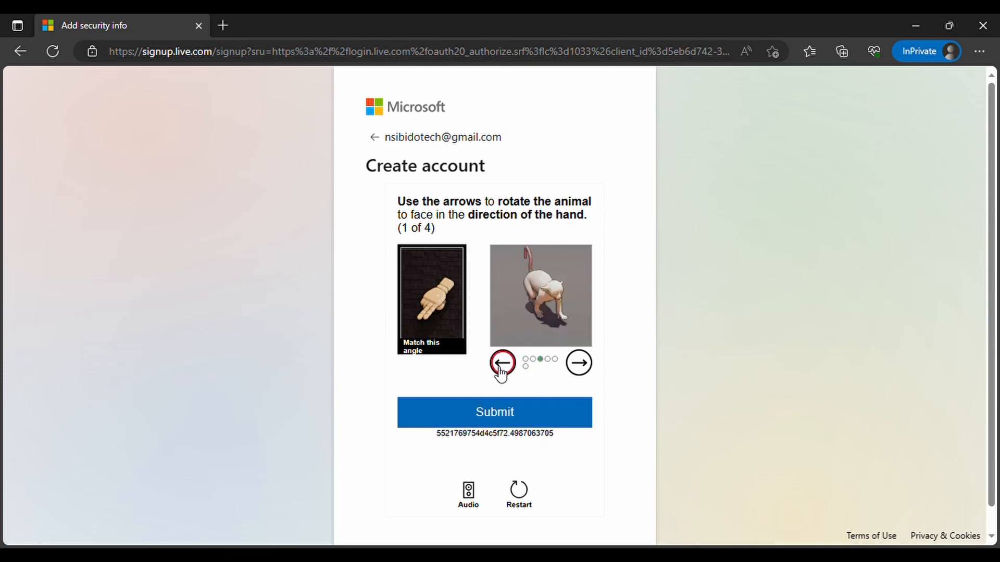
click(499, 366)
click(533, 425)
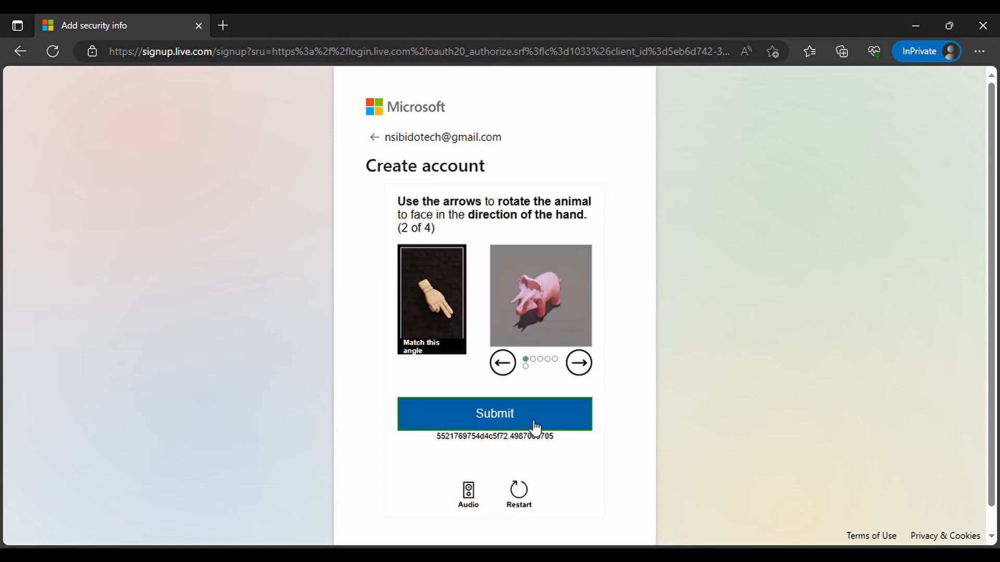
click(579, 371)
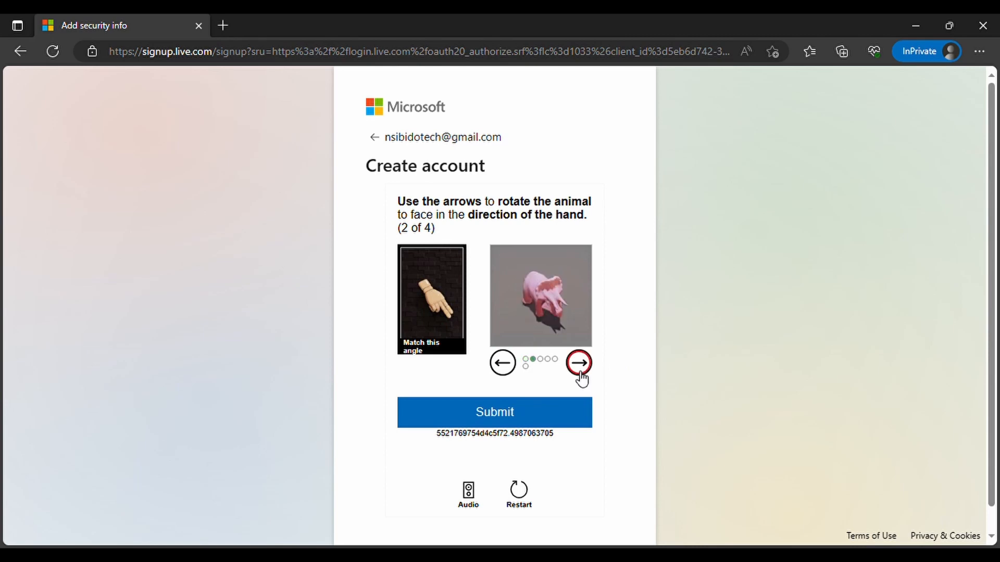
click(566, 425)
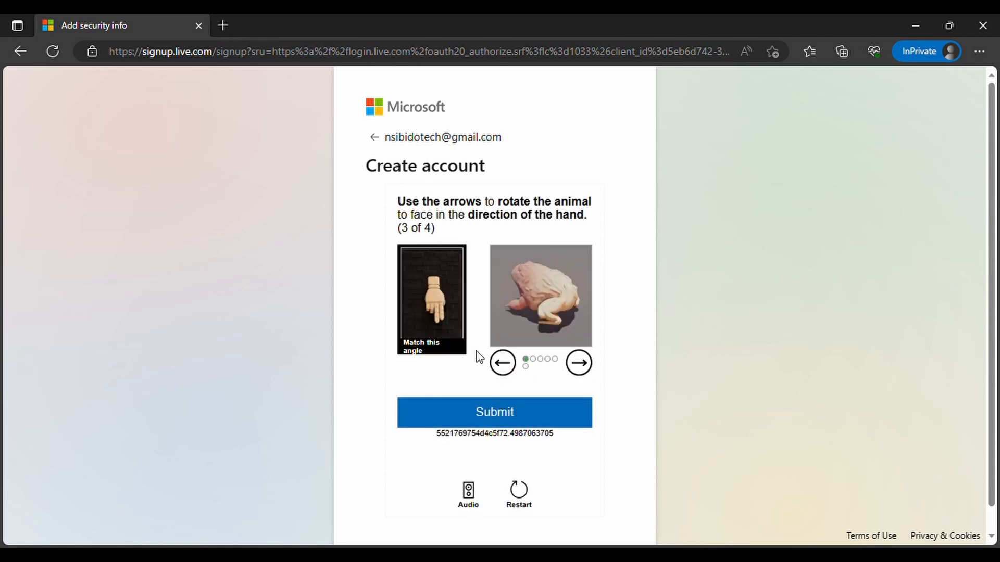
Solve the frog and triceratops rotation puzzles to match the hand's direction
click(510, 365)
click(510, 365)
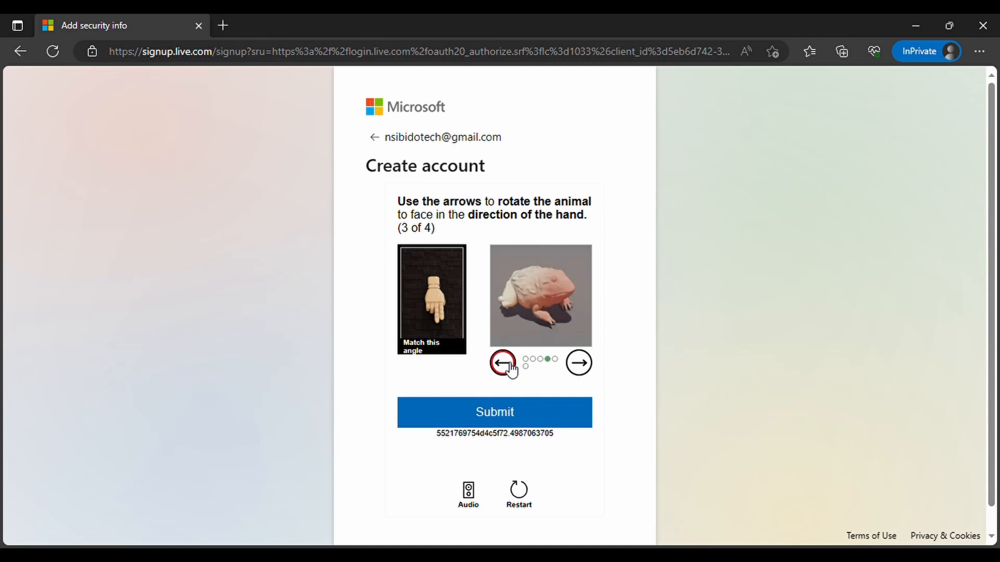
click(510, 365)
click(531, 413)
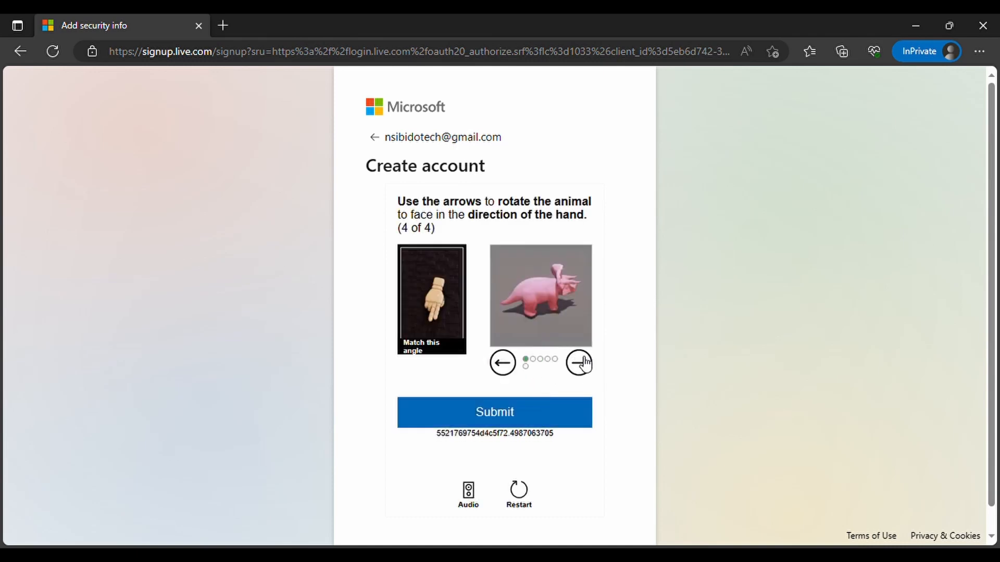
click(513, 369)
click(513, 369)
click(514, 369)
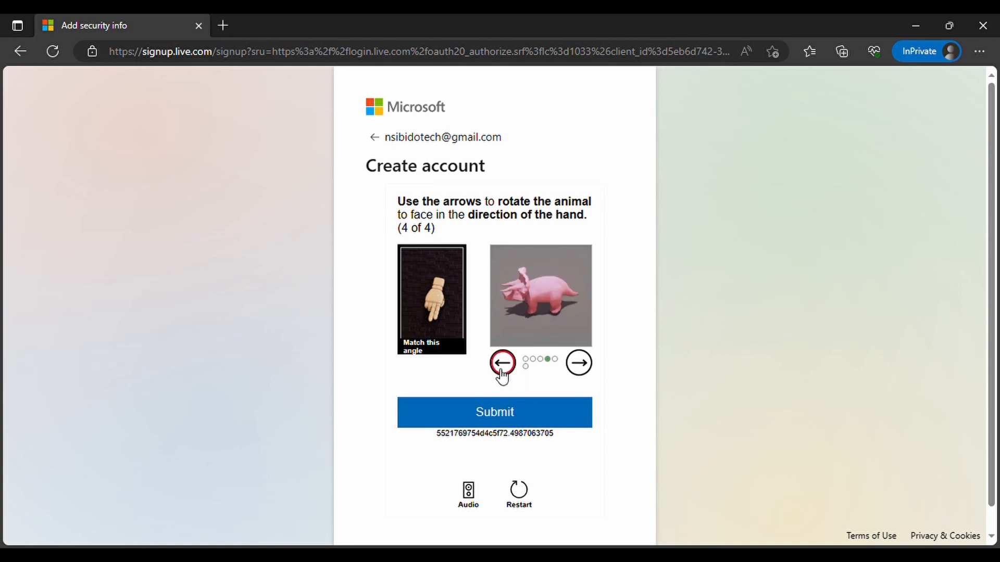
click(579, 371)
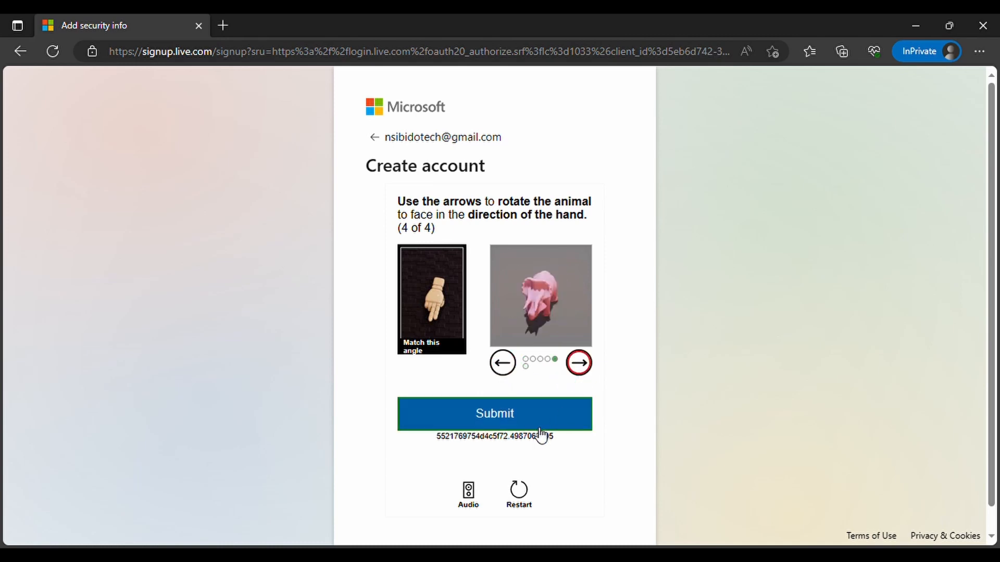
click(542, 425)
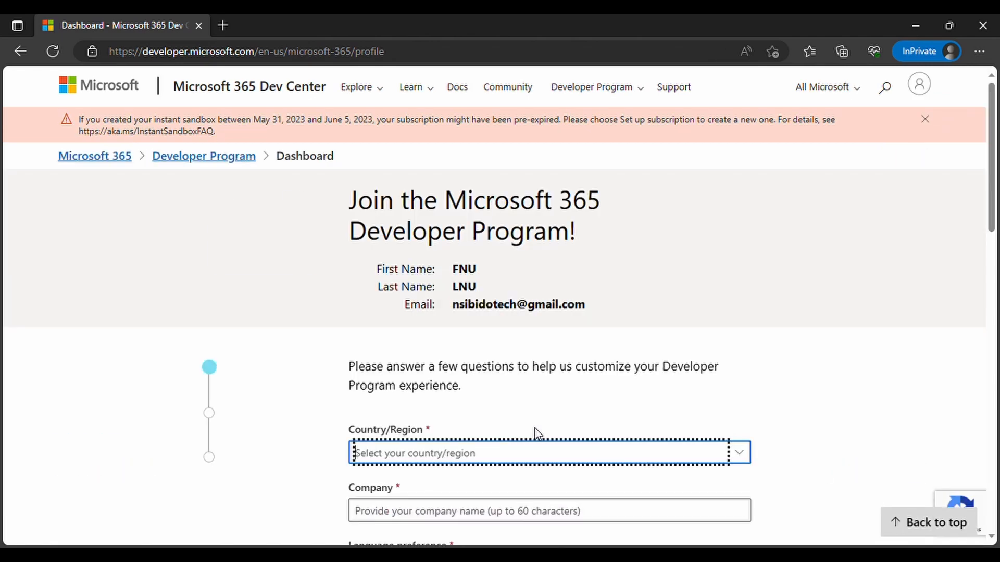
Choose Nigeria as the Country/Region on the profile form
scroll(522, 379, down, 1)
scroll(523, 385, down, 1)
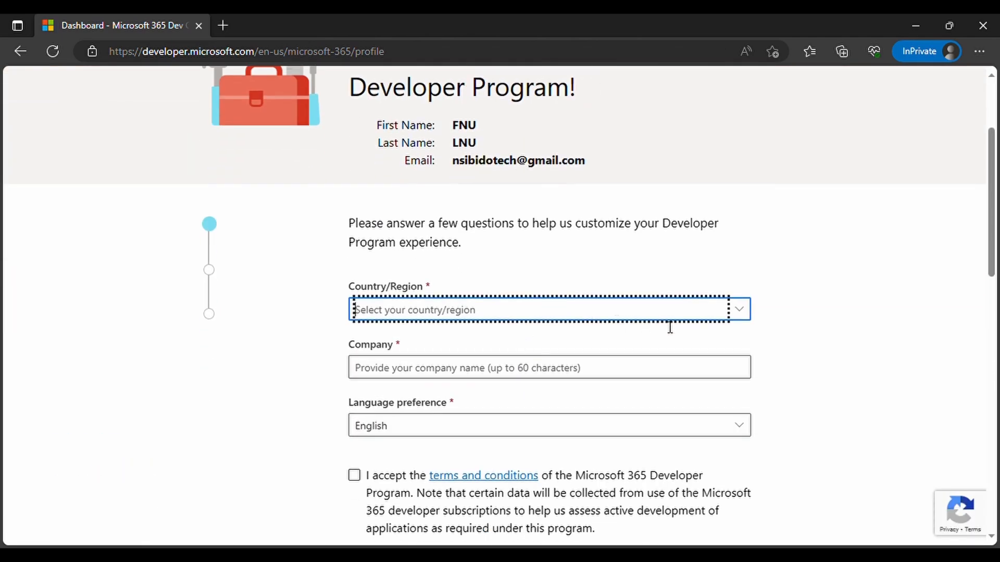
click(540, 321)
scroll(538, 321, down, 15)
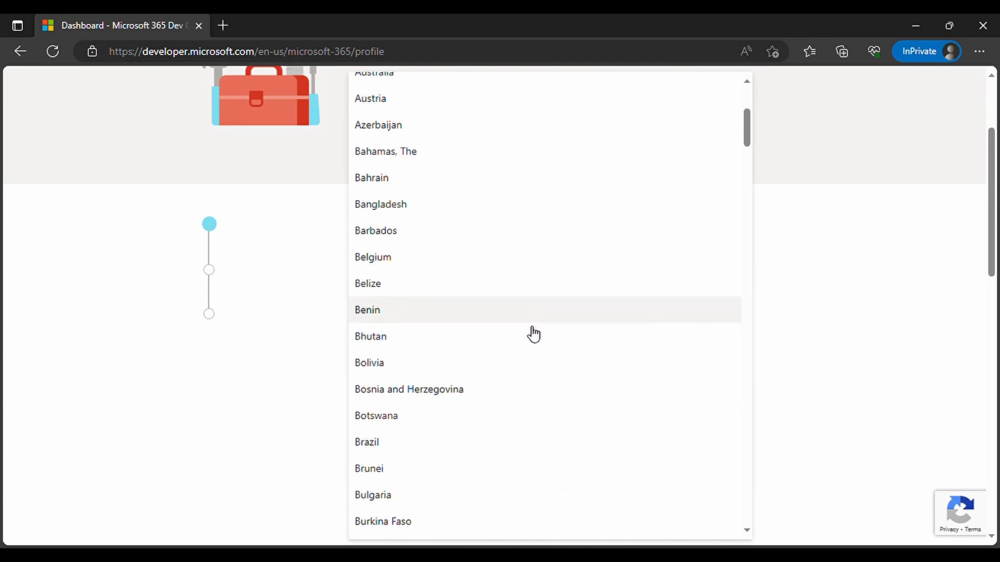
scroll(424, 401, down, 20)
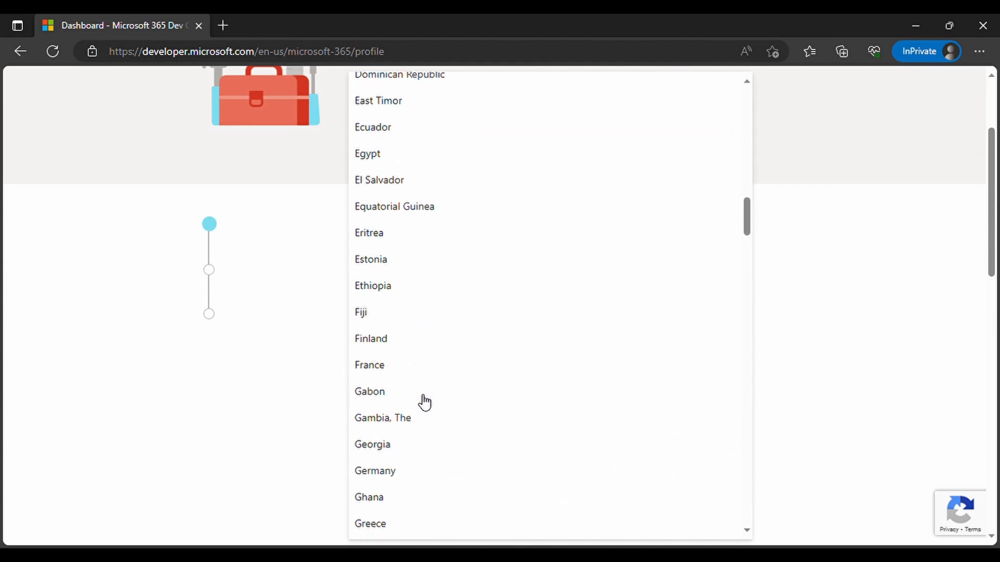
scroll(425, 401, down, 16)
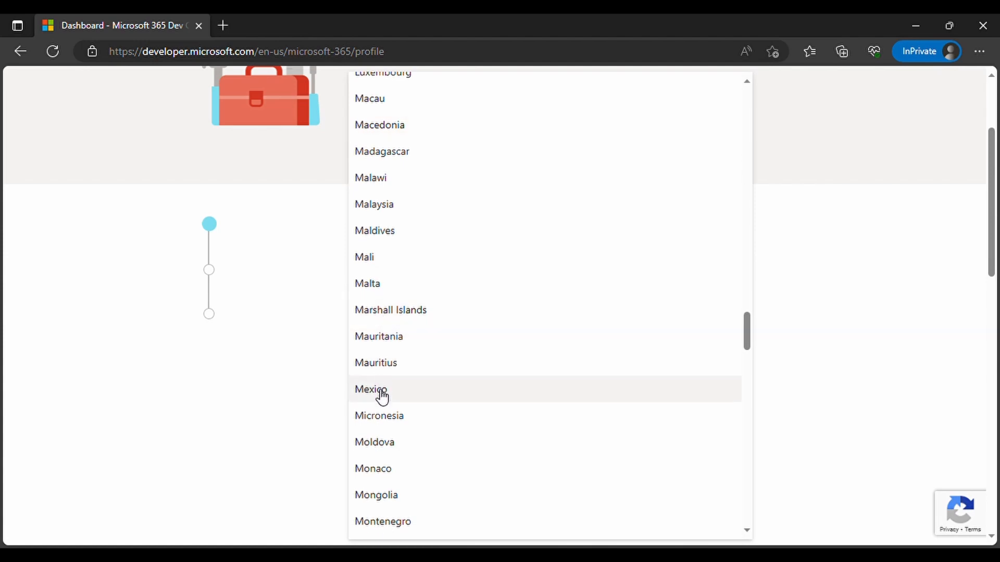
scroll(393, 459, down, 1)
scroll(393, 458, down, 4)
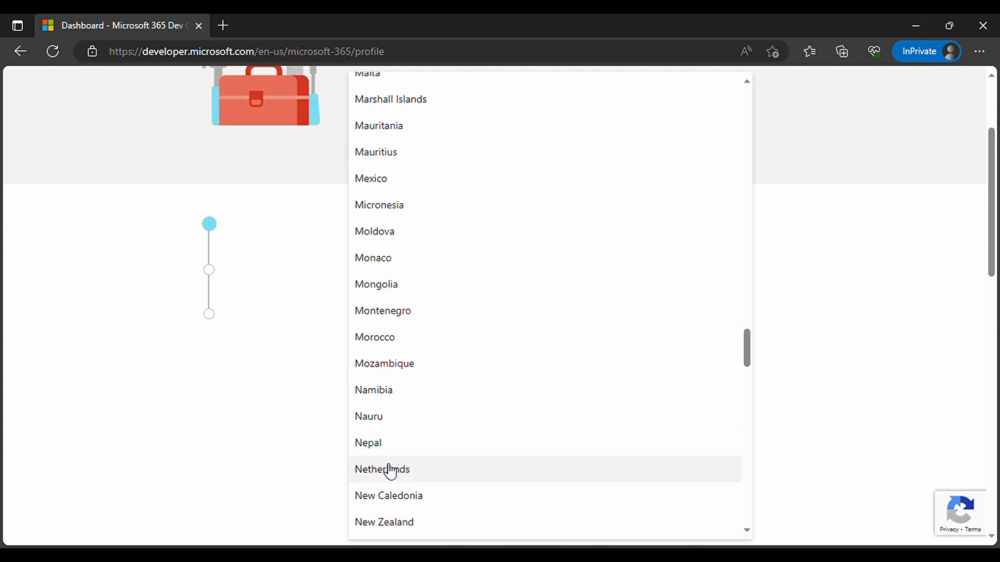
click(379, 395)
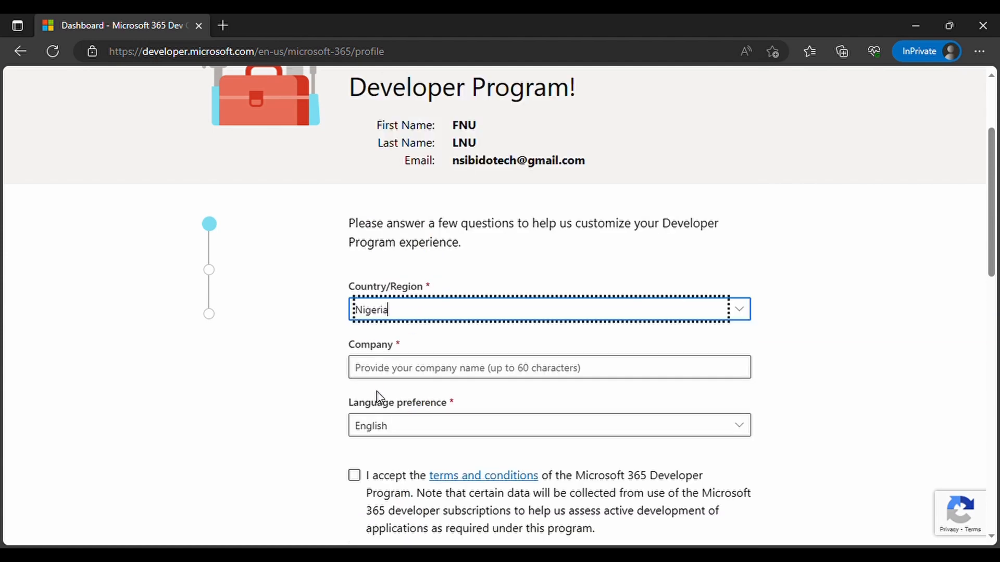
Enter company NsibidoTech, then accept the terms and opt into tips and offers
click(413, 369)
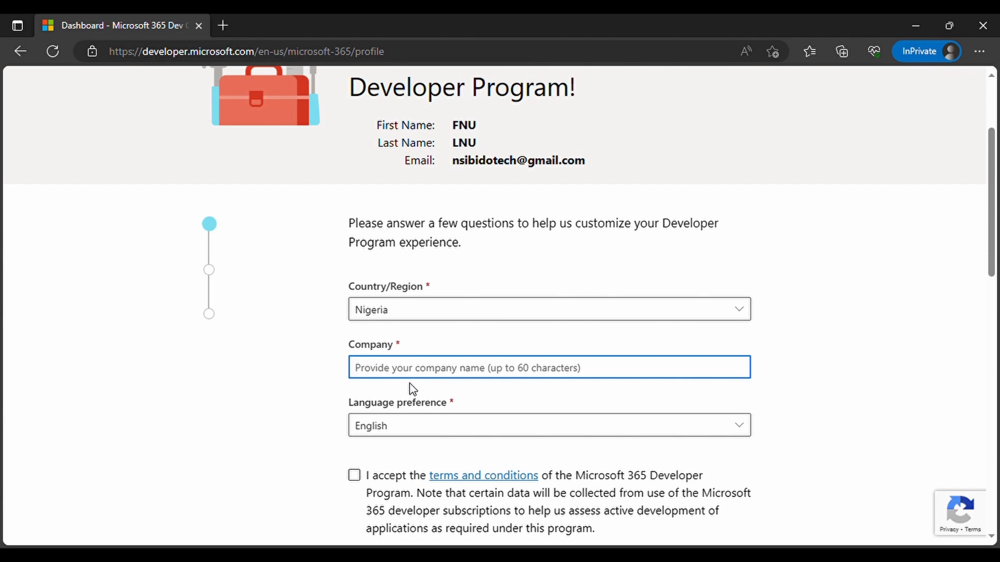
text(NsibidoTech)
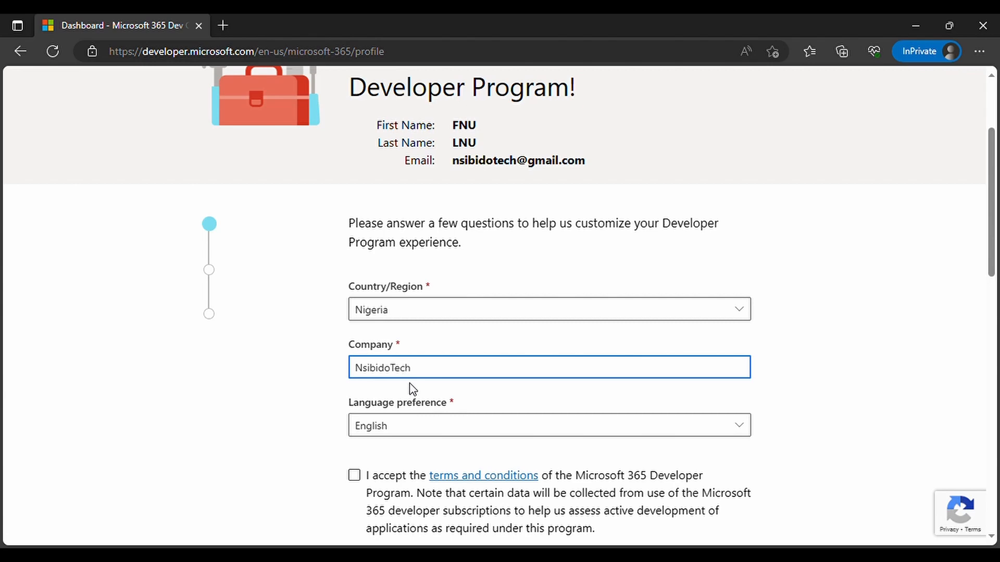
scroll(417, 395, down, 3)
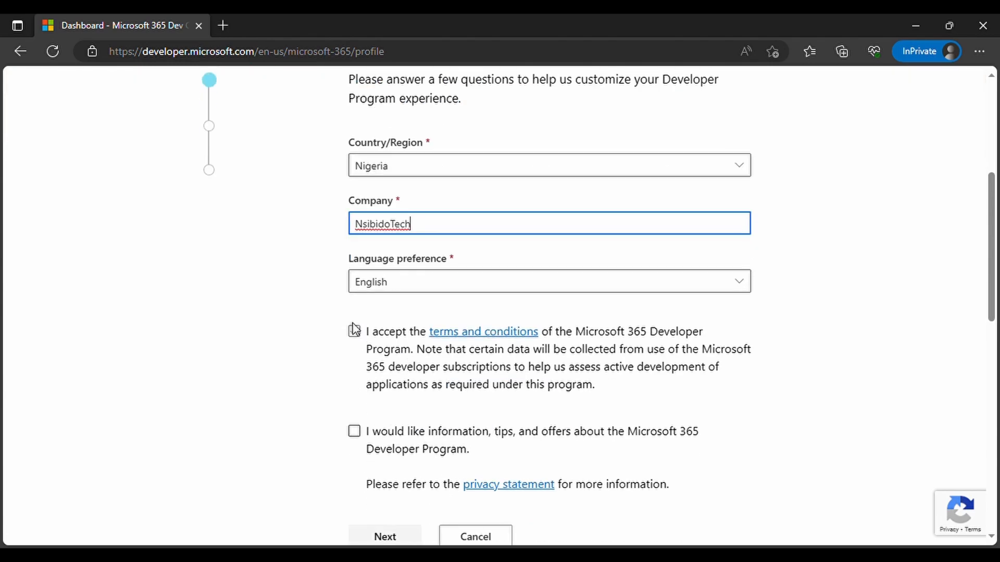
click(354, 331)
click(354, 432)
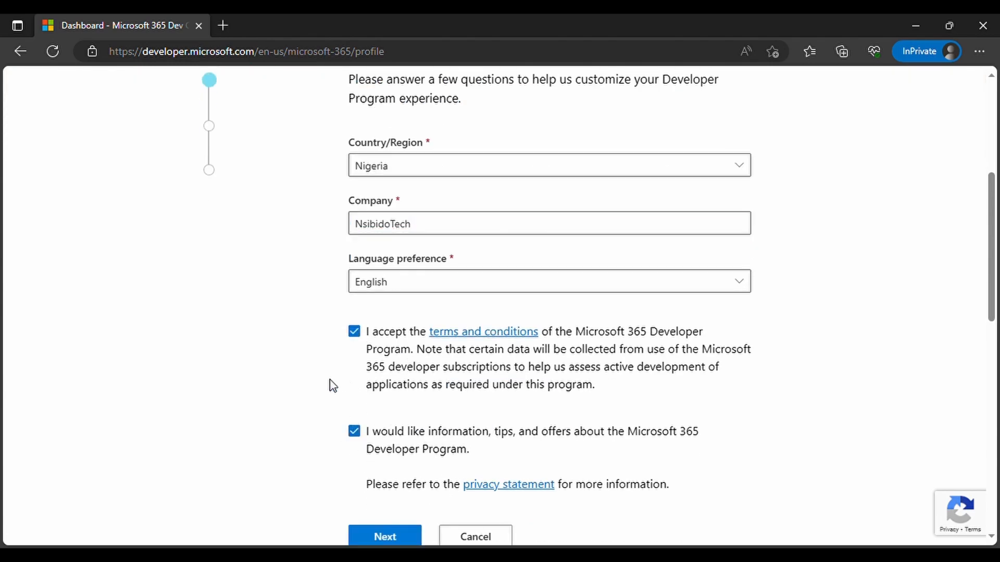
scroll(316, 334, down, 3)
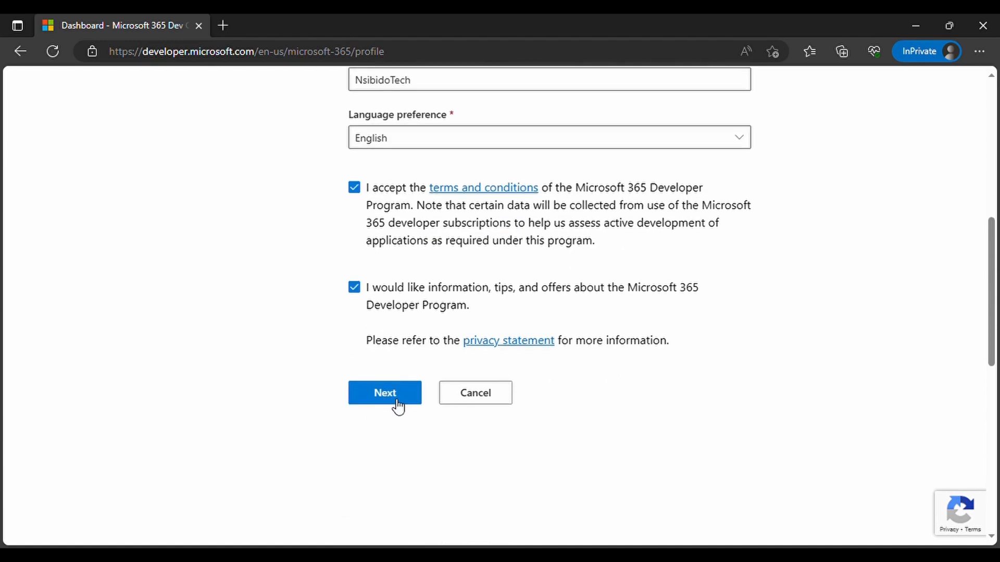
Set the developer focus to 'Applications for internal use at my company'
click(398, 406)
scroll(394, 403, down, 3)
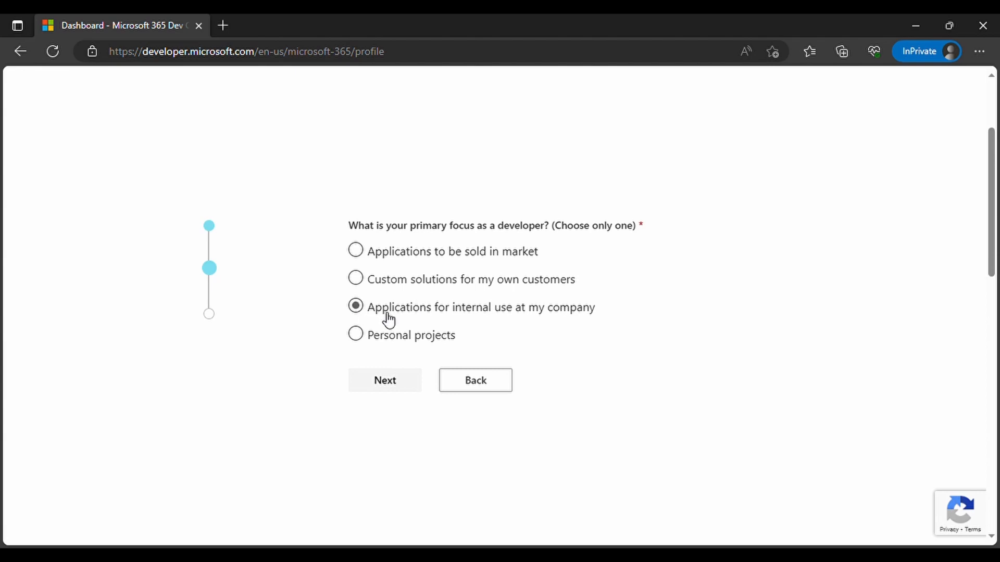
click(357, 337)
click(358, 310)
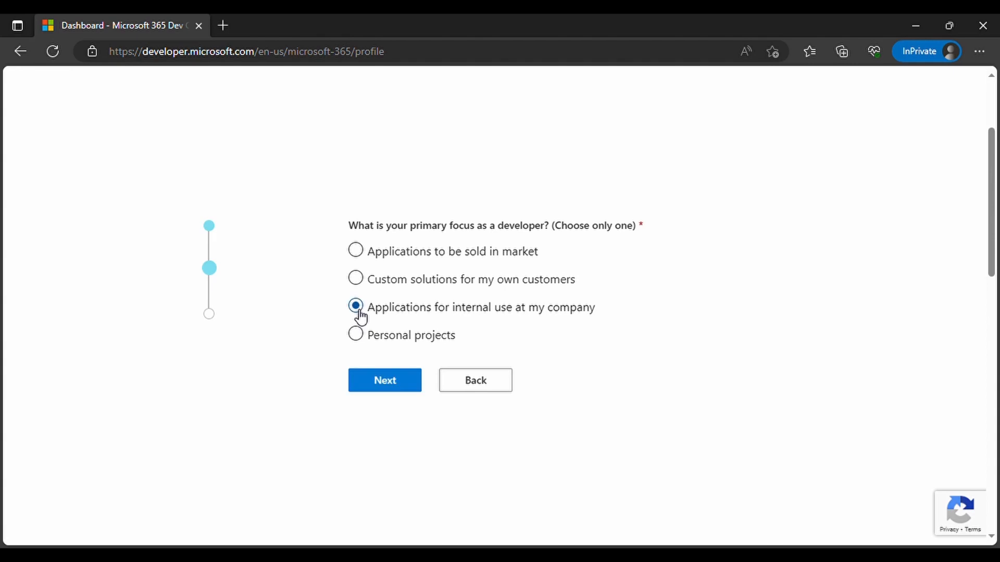
click(386, 383)
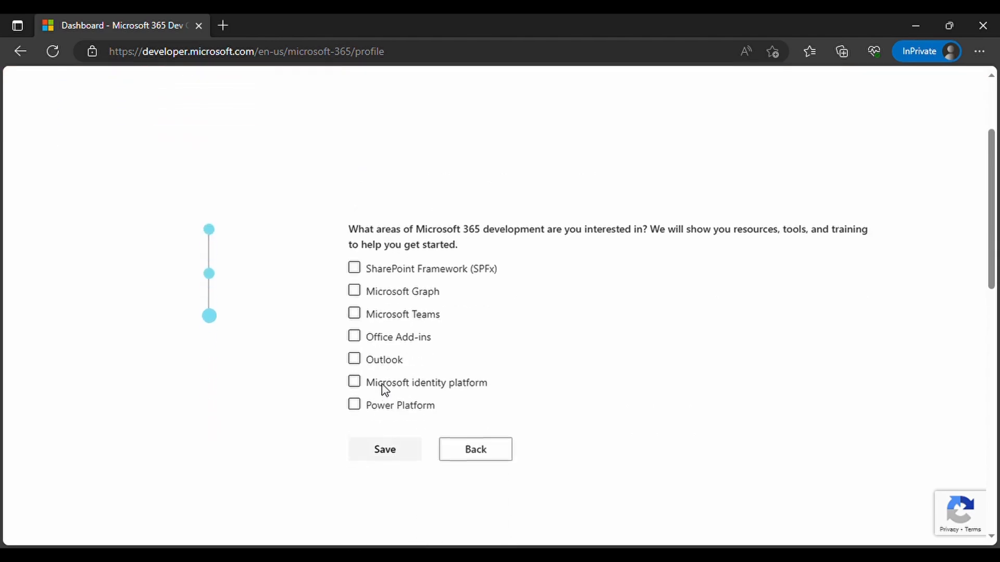
Select SPFx, Graph, Teams, Office Add-ins, Outlook, identity platform and Power Platform, then save
click(383, 292)
click(383, 292)
click(383, 269)
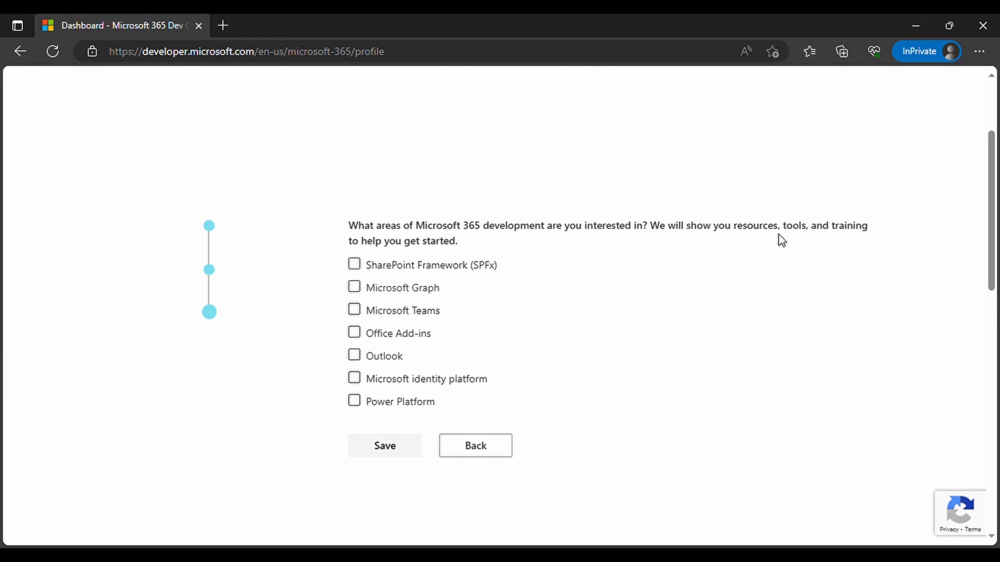
click(365, 273)
click(357, 287)
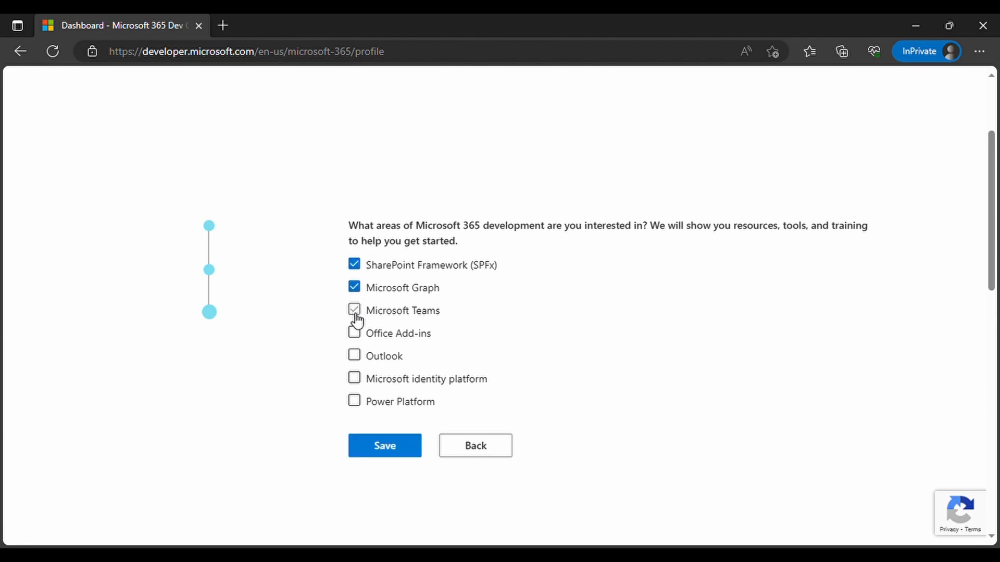
click(355, 312)
click(354, 334)
click(355, 356)
click(355, 379)
click(355, 402)
click(381, 456)
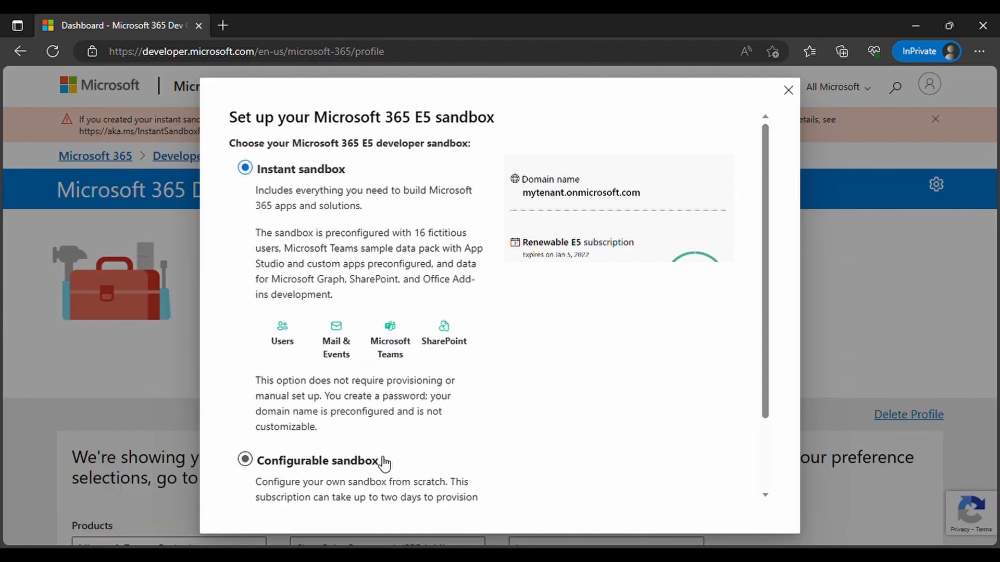
Scroll the E5 sandbox setup dialog to Next with Instant sandbox kept selected
scroll(354, 282, down, 2)
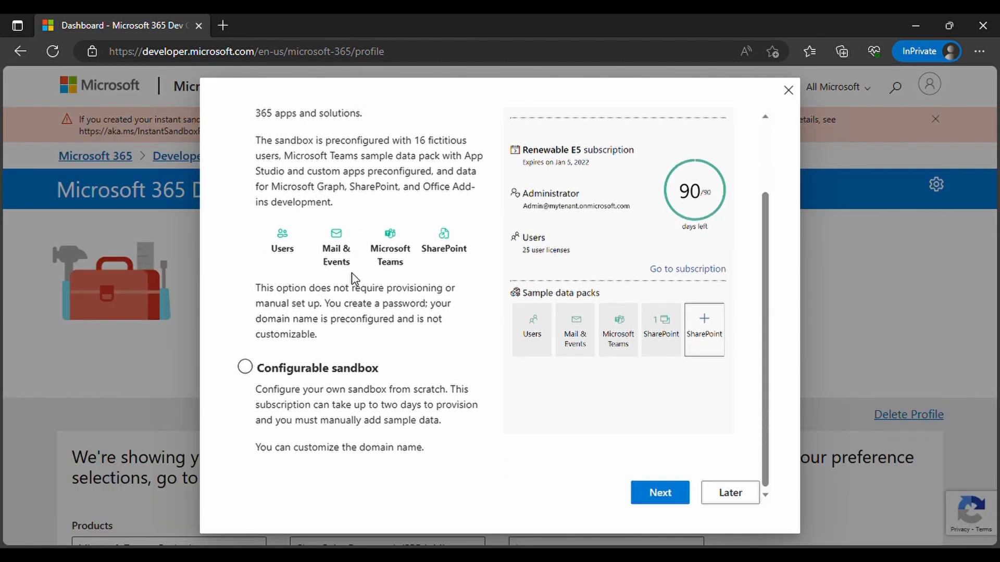
scroll(353, 281, up, 2)
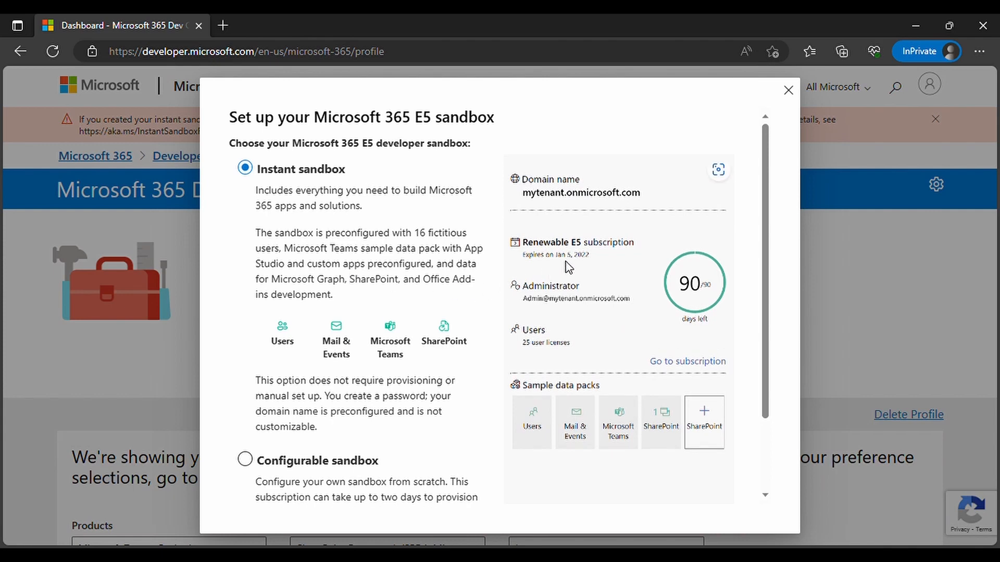
scroll(568, 267, down, 1)
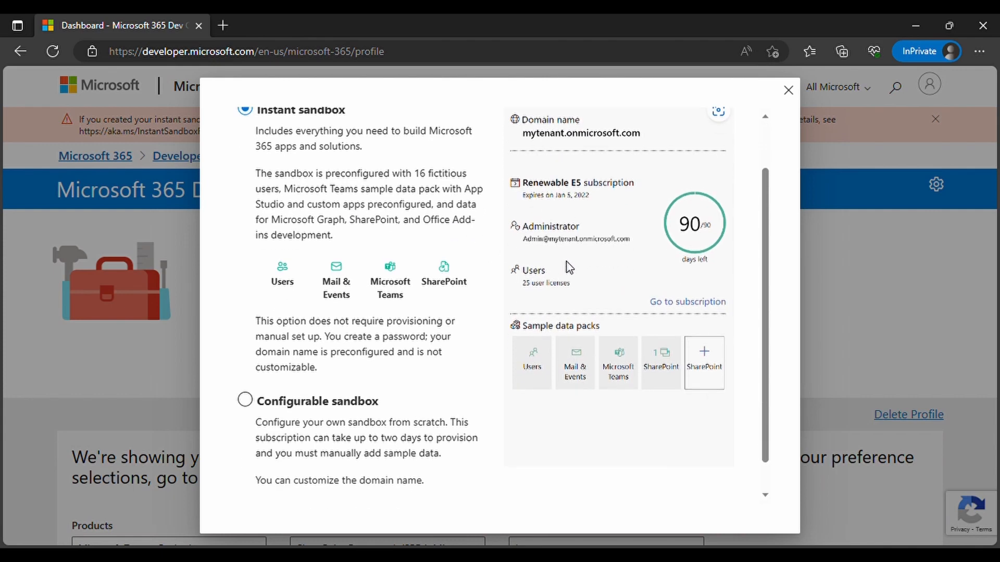
scroll(569, 267, up, 1)
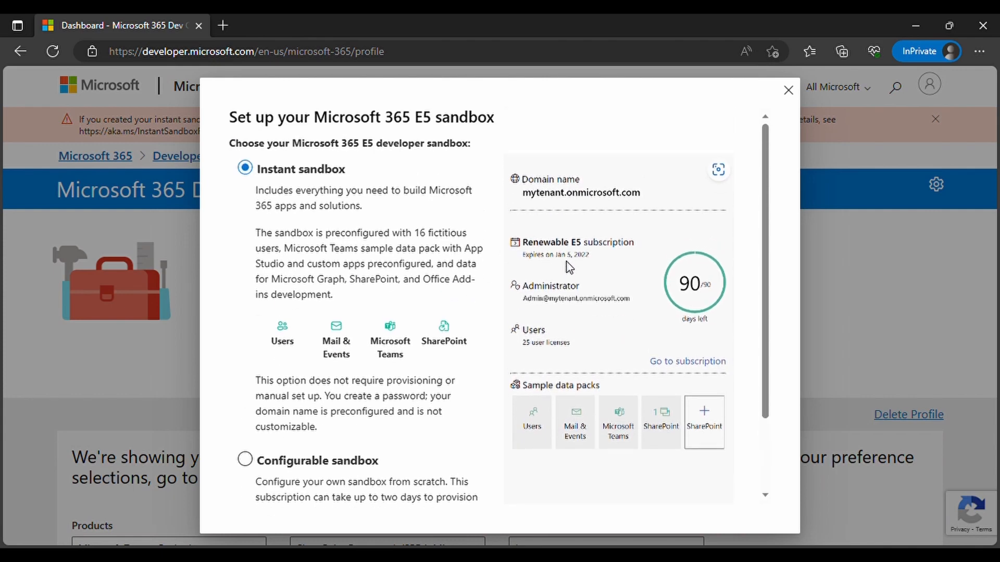
scroll(570, 268, down, 2)
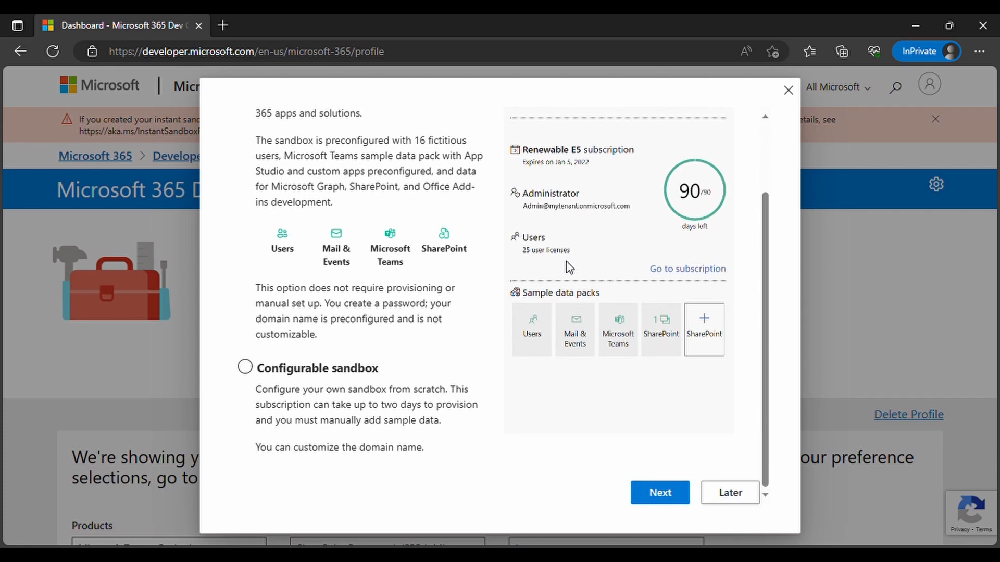
scroll(565, 266, up, 2)
scroll(469, 271, down, 2)
Keep North America as the data center region and enter the admin username
click(665, 494)
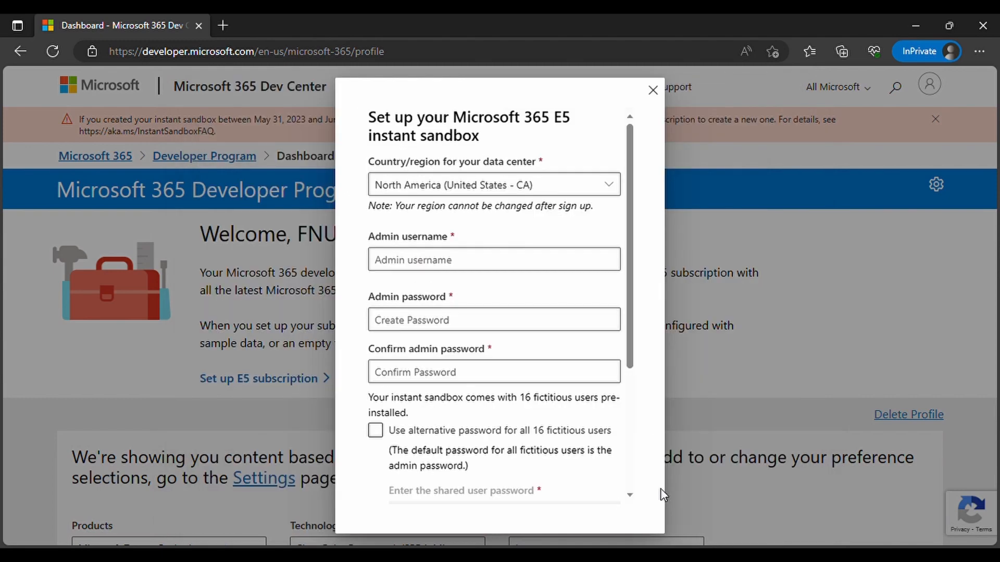
click(599, 186)
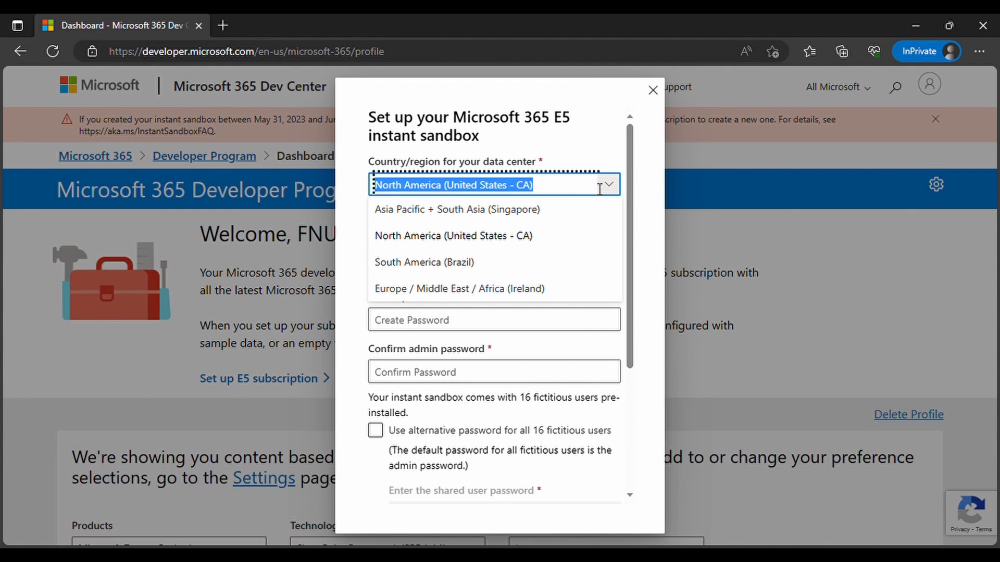
click(589, 137)
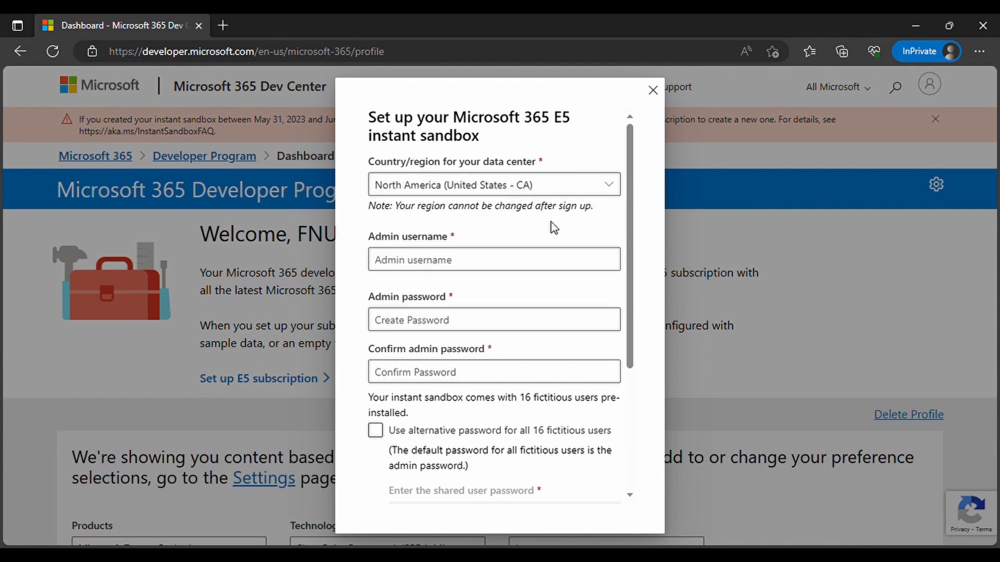
click(522, 270)
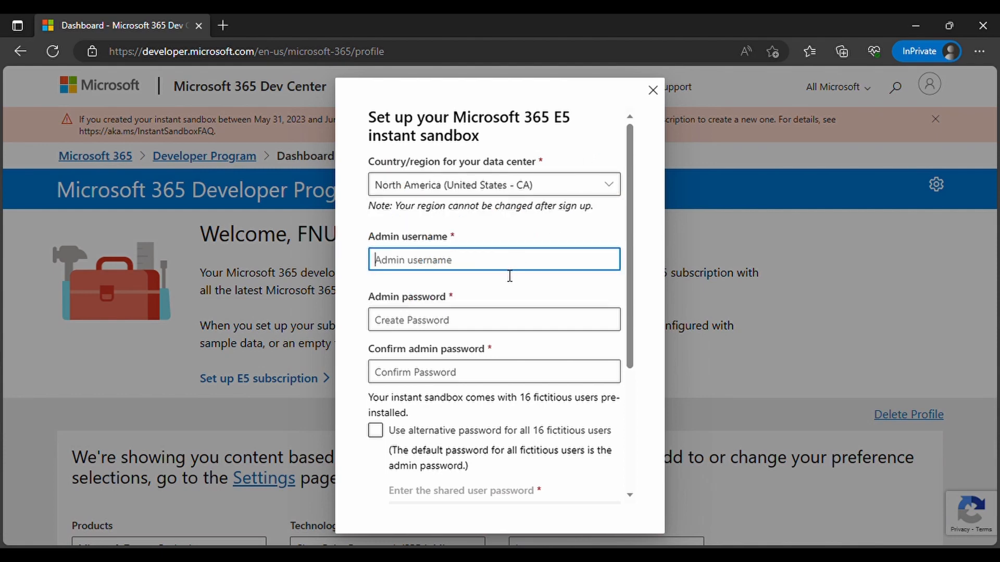
text(nsibotech)
Enter the admin password and a matching confirmation, retyping each after it was rejected
click(456, 327)
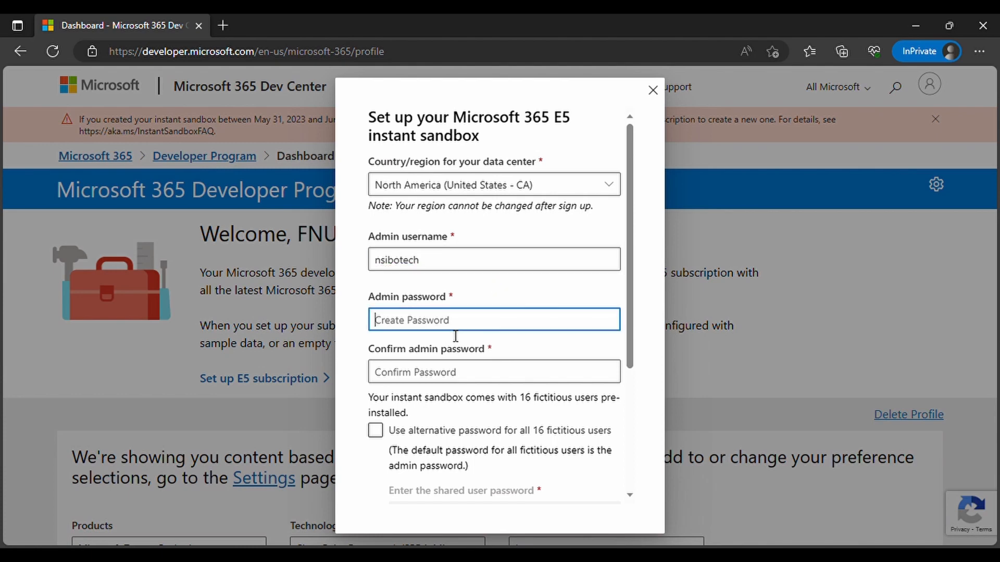
text(***)
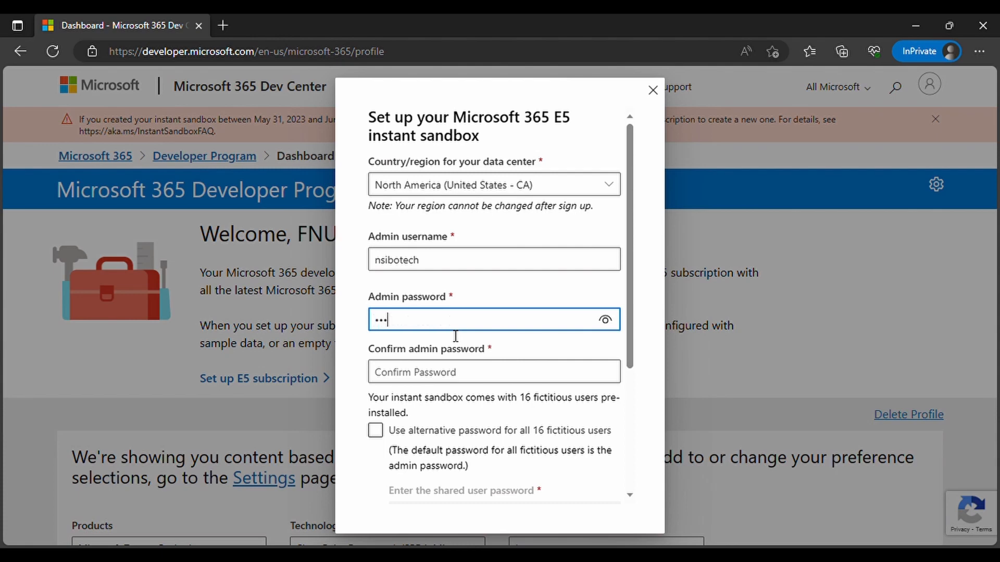
text(*******)
key(BackSpace)
key(BackSpace)
key(BackSpace)
key(BackSpace)
key(BackSpace)
key(BackSpace)
key(BackSpace)
key(BackSpace)
key(BackSpace)
key(BackSpace)
text(********************)
key(Tab)
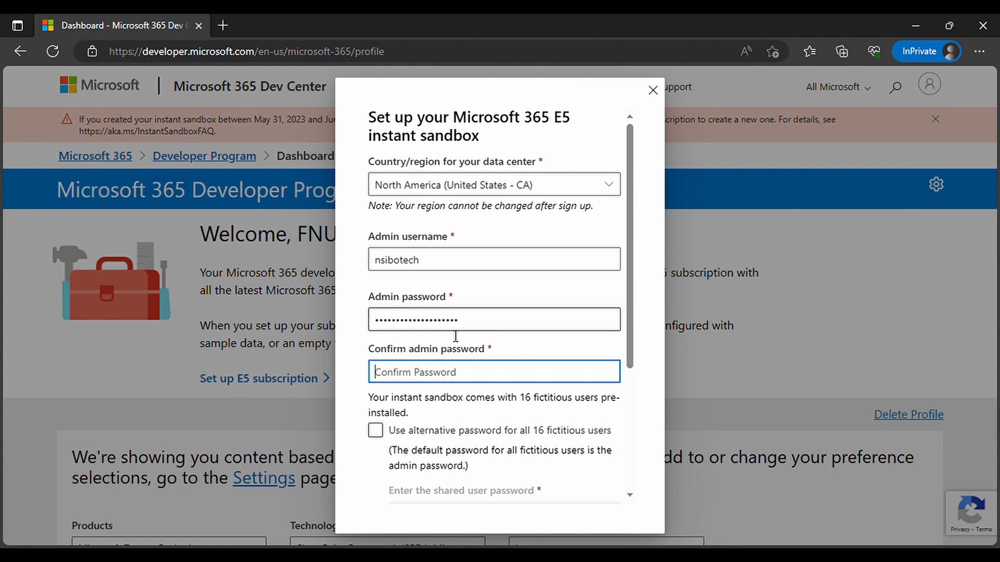
text(***)
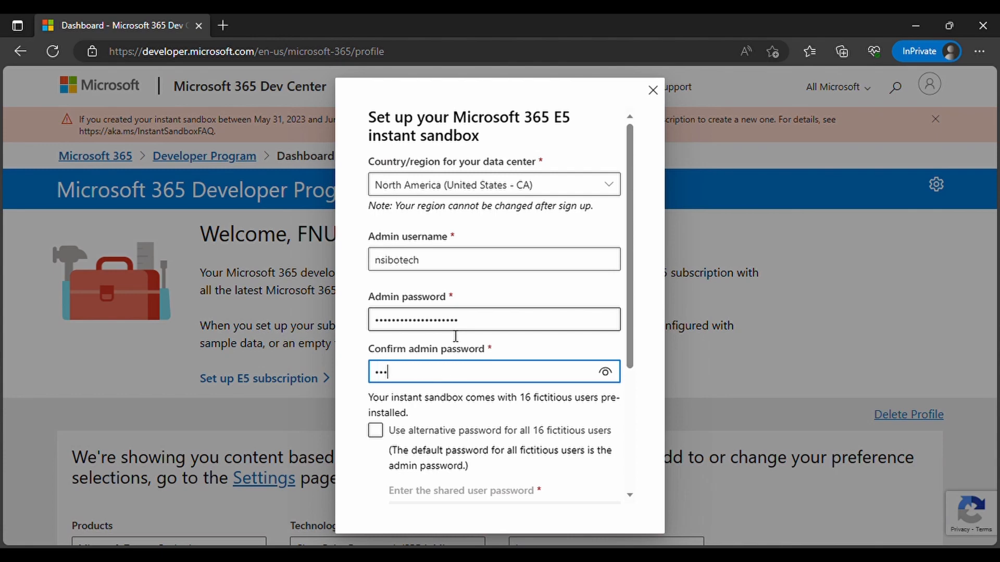
text(***)
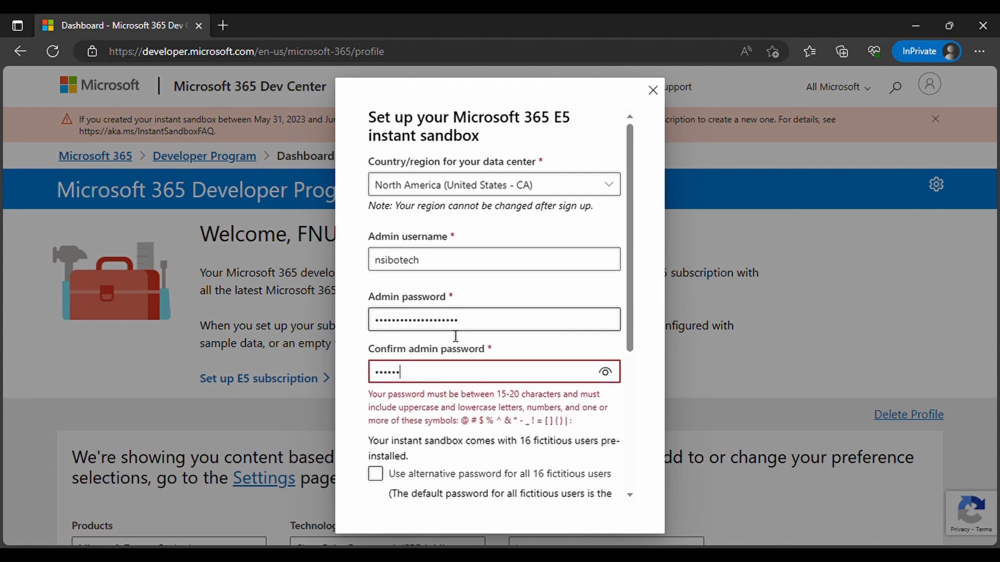
text(***********)
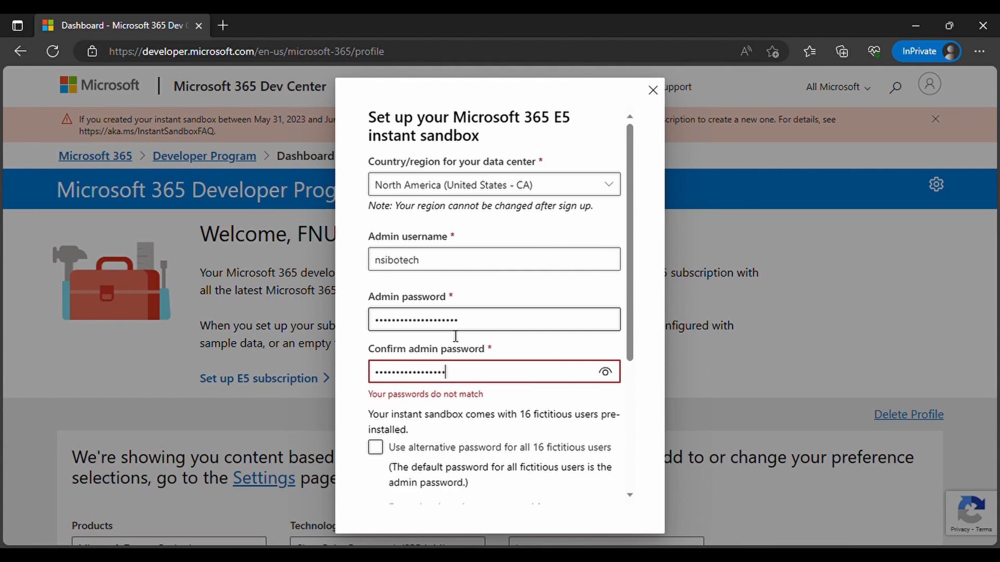
key(BackSpace)
key(BackSpace)
key(BackSpace)
key(BackSpace)
key(BackSpace)
key(BackSpace)
key(BackSpace)
key(BackSpace)
key(BackSpace)
key(BackSpace)
key(BackSpace)
key(BackSpace)
key(BackSpace)
key(BackSpace)
key(BackSpace)
key(BackSpace)
key(BackSpace)
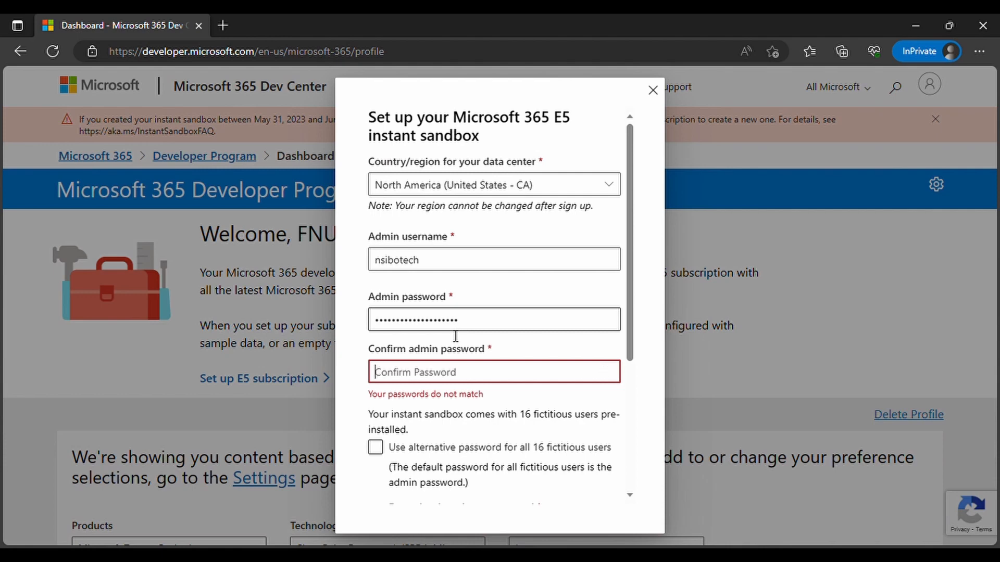
text(**)
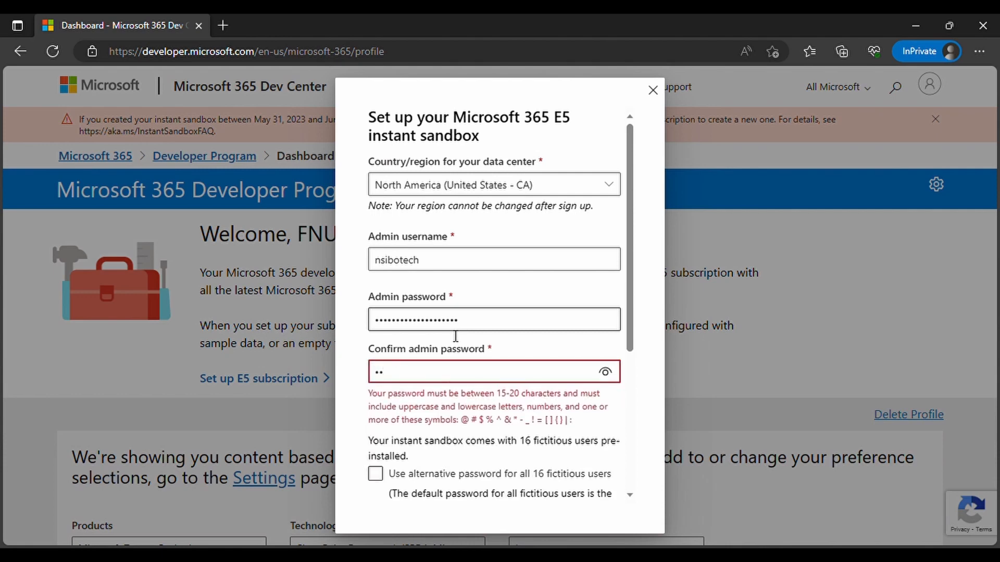
text(****)
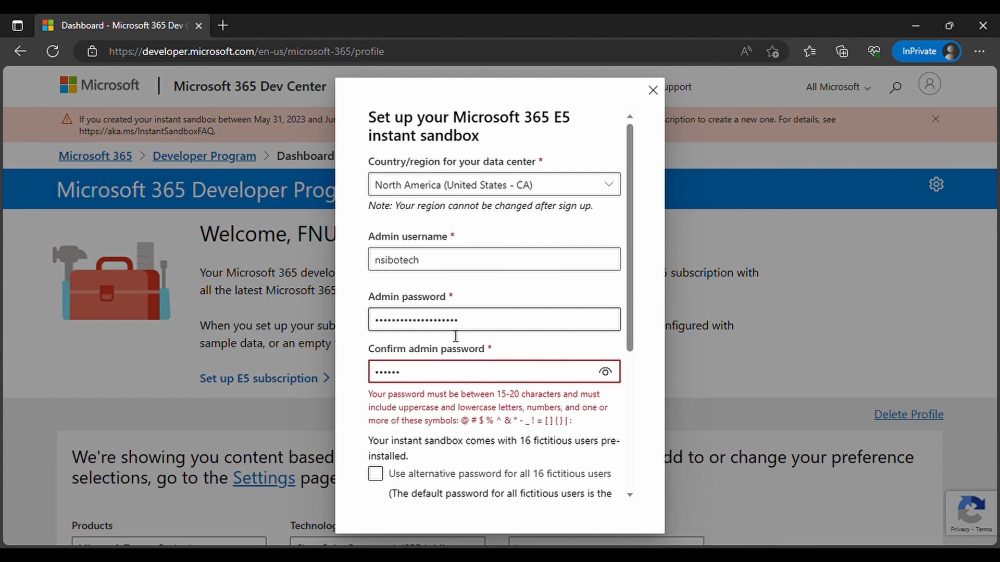
text(**************)
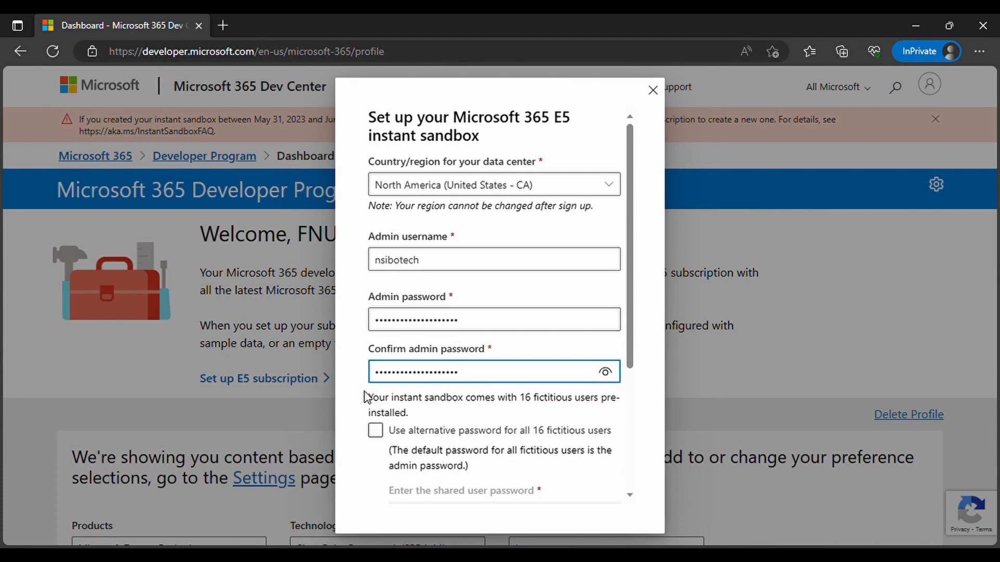
Leave 'Use alternative password' unchecked and submit the sandbox admin details
click(383, 434)
click(383, 434)
scroll(393, 416, down, 2)
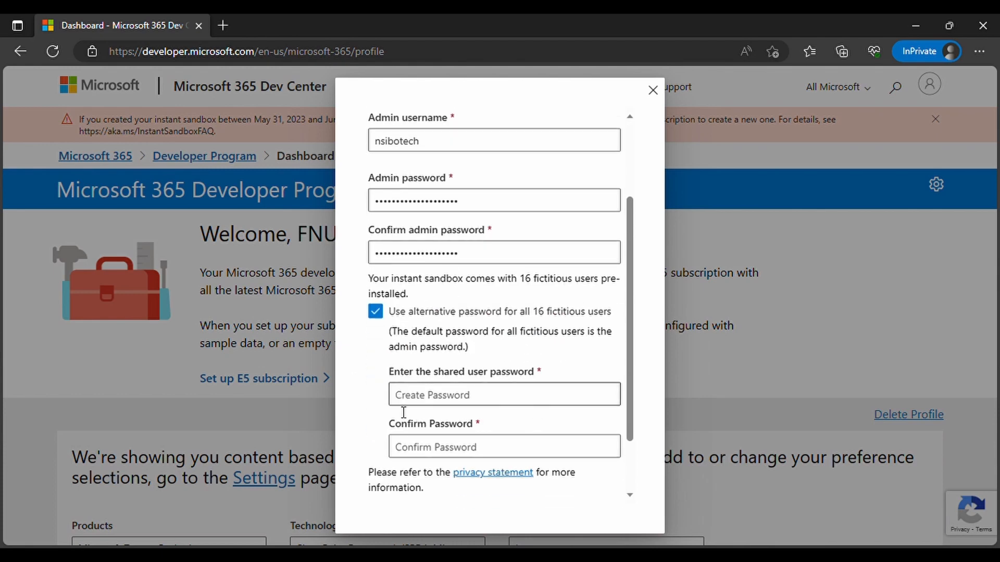
click(378, 313)
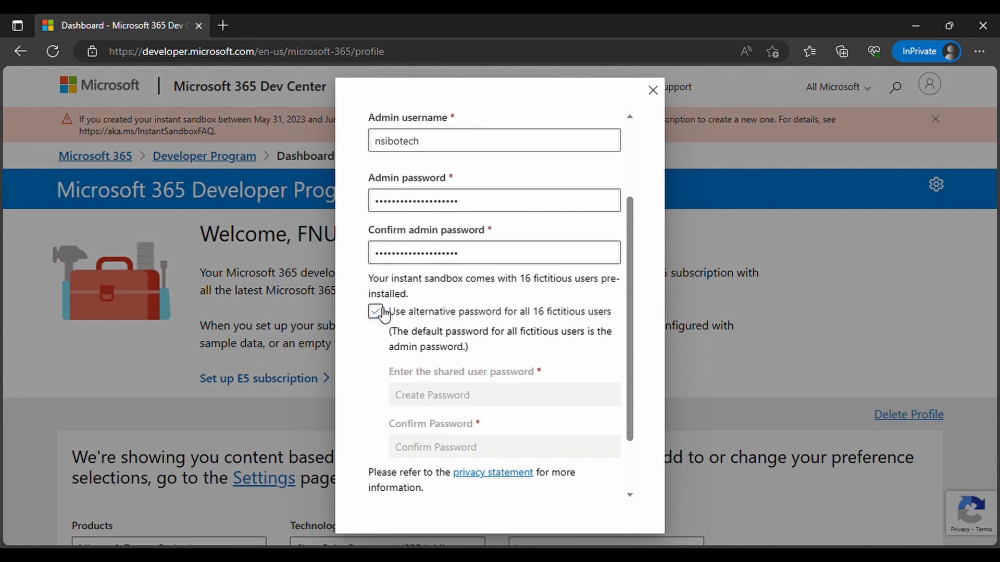
scroll(401, 333, down, 2)
click(535, 498)
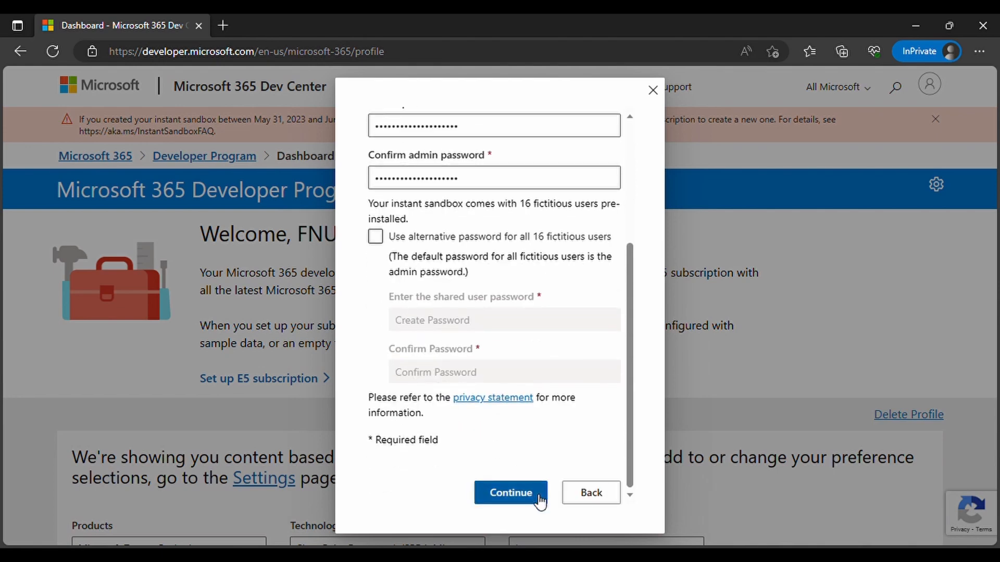
click(467, 367)
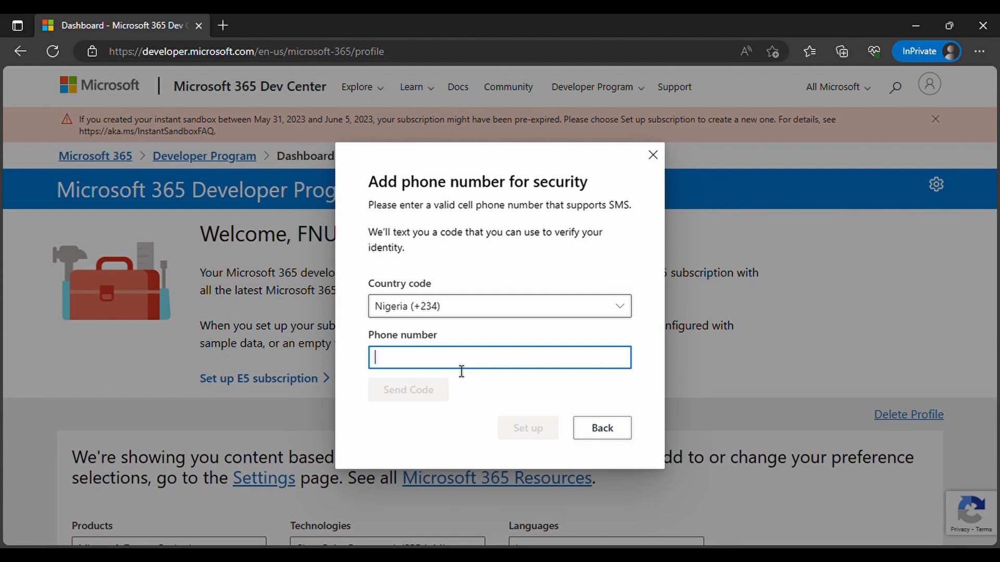
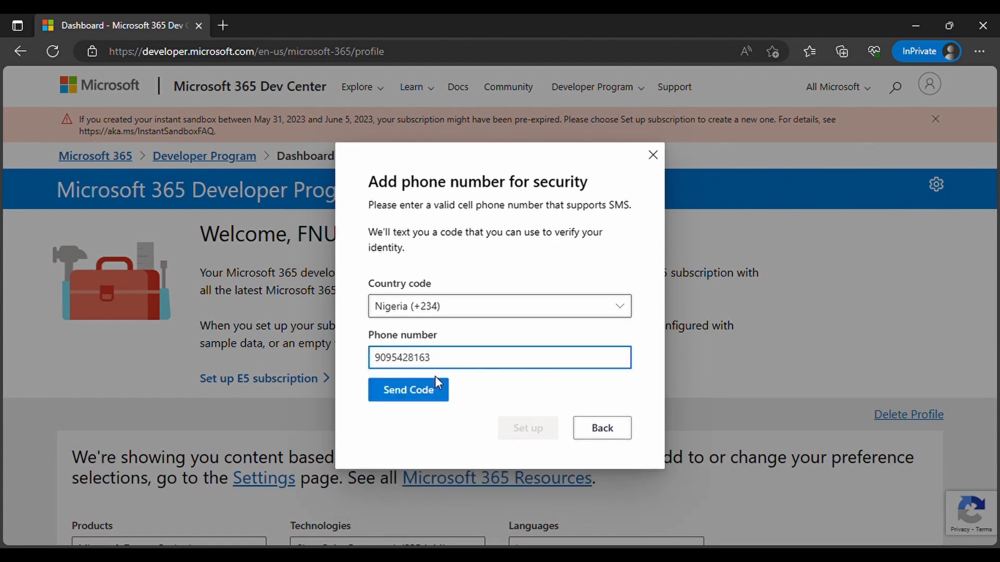
Enter the cell phone number, request a code, and return after the already-linked error
click(426, 398)
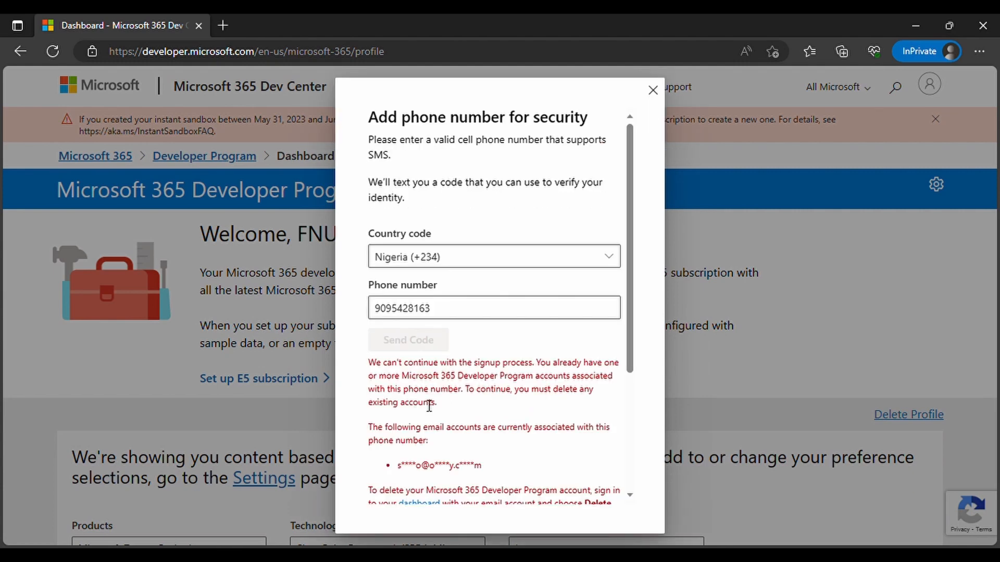
scroll(429, 406, down, 4)
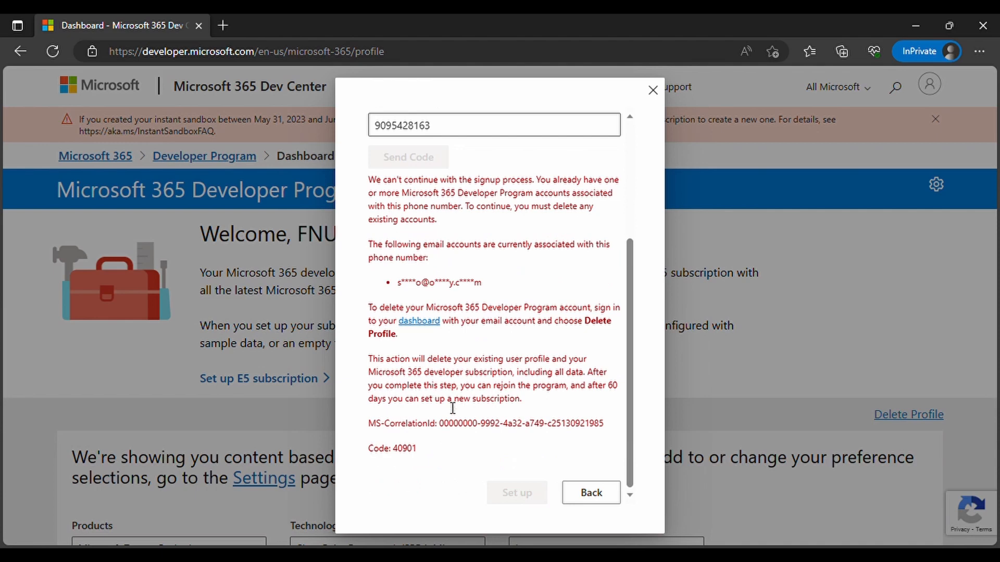
scroll(562, 464, up, 4)
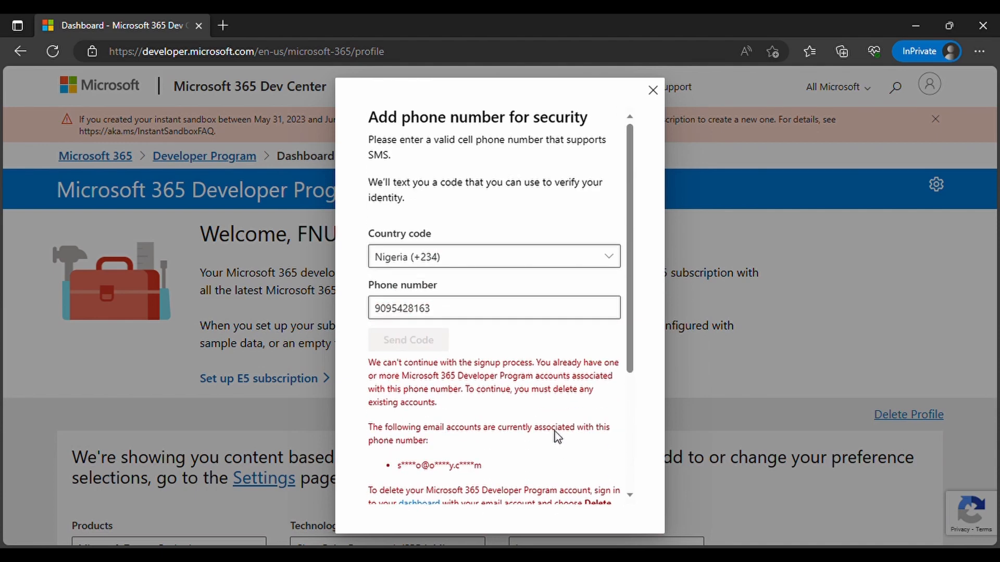
scroll(554, 433, down, 4)
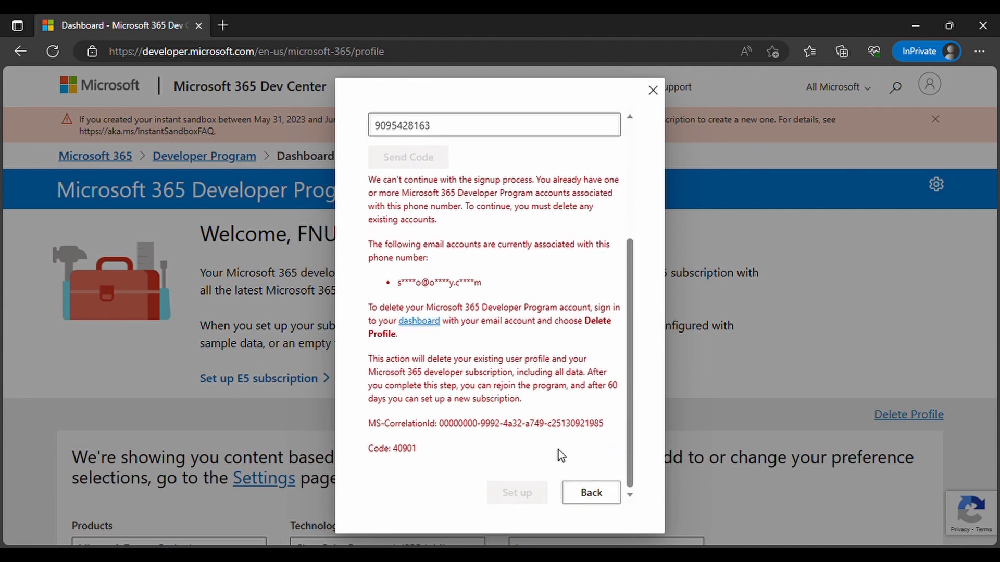
click(587, 494)
Retype the admin password in the confirmation field and resubmit the admin account details
scroll(454, 328, up, 2)
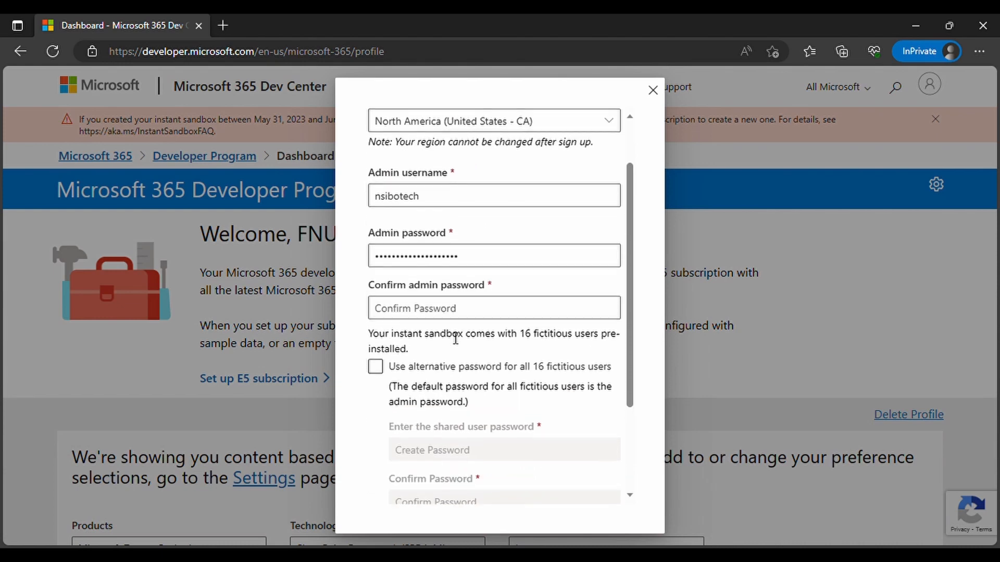
click(442, 310)
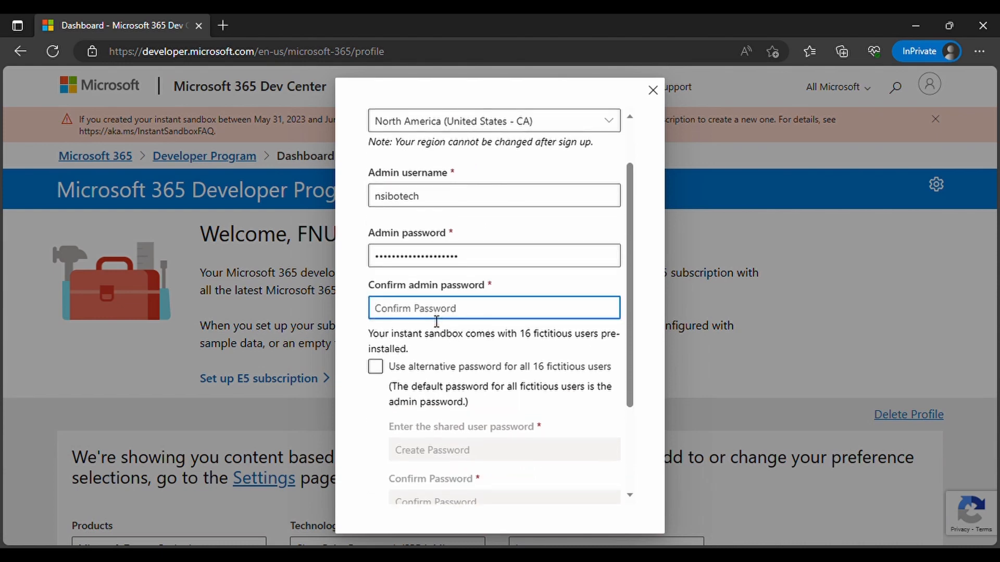
text(•••••)
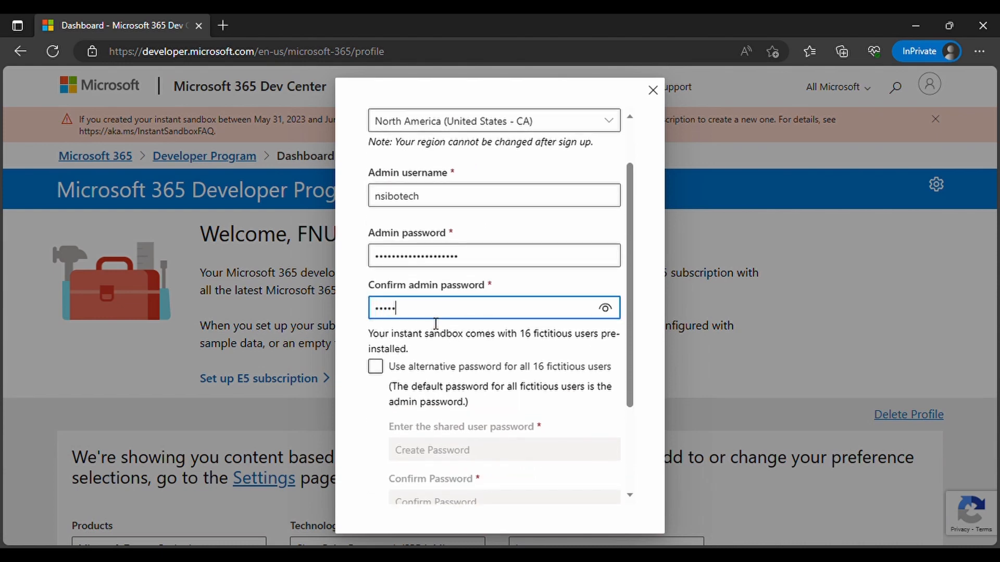
text(••••)
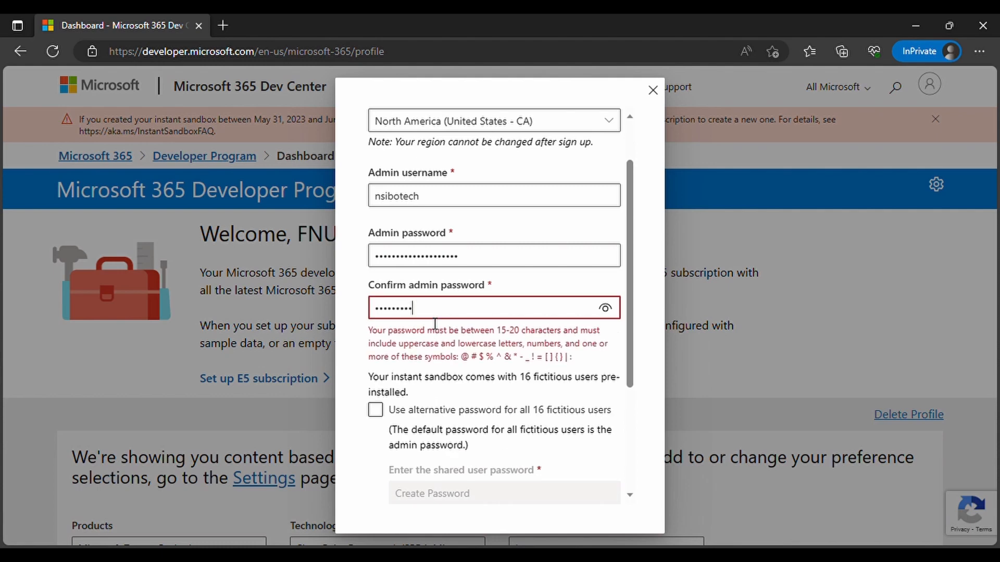
text(•)
key(BackSpace)
key(BackSpace)
key(BackSpace)
key(BackSpace)
key(BackSpace)
key(BackSpace)
key(BackSpace)
key(BackSpace)
key(BackSpace)
text(••••••••••••••••••)
scroll(435, 324, down, 3)
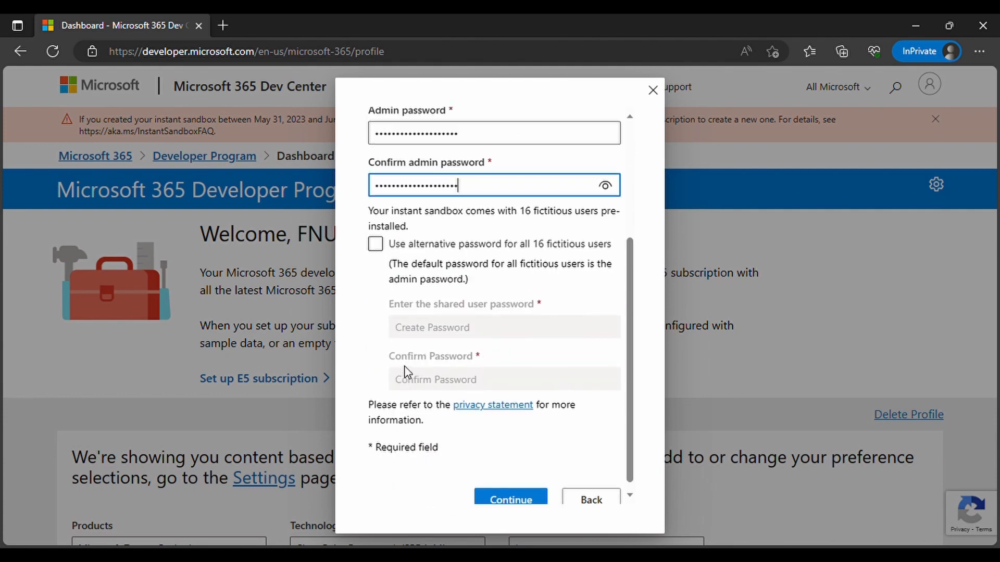
click(533, 492)
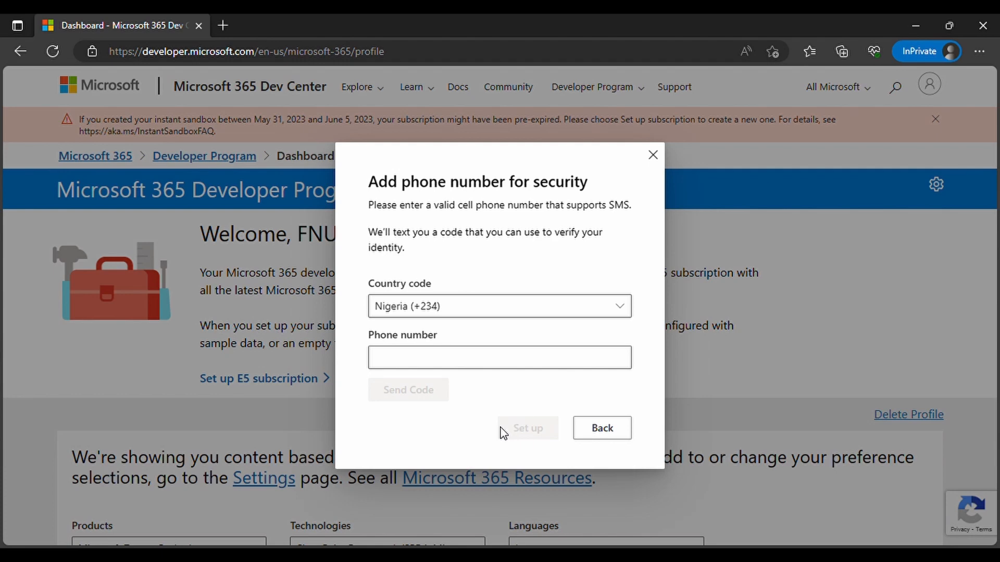
Enter a different cell phone number and request a verification code for it
click(451, 357)
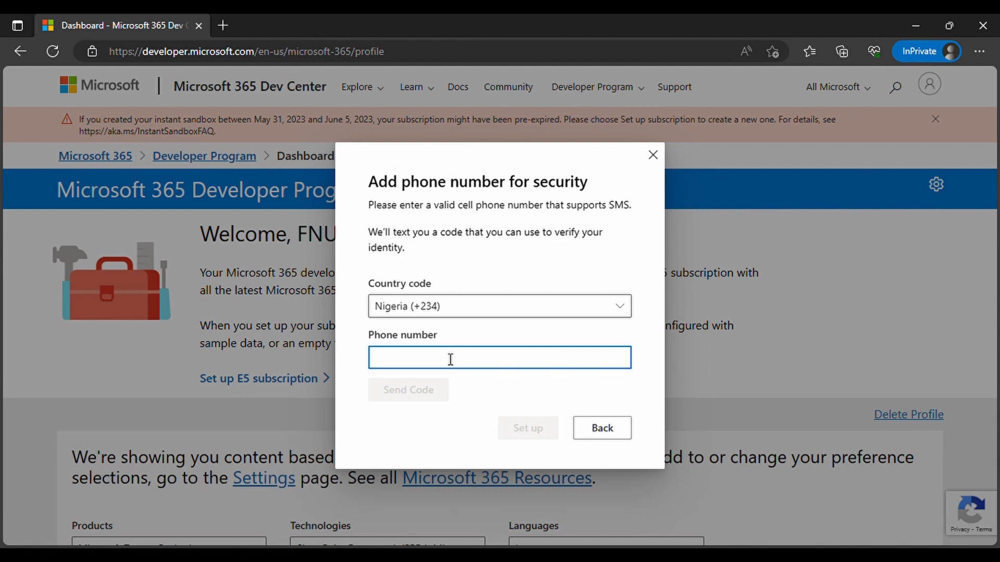
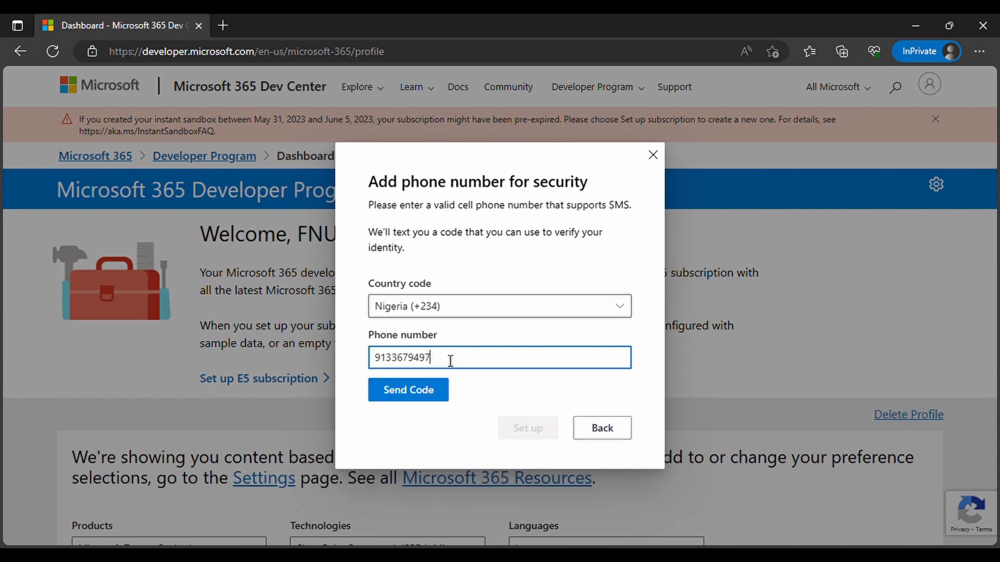
click(435, 392)
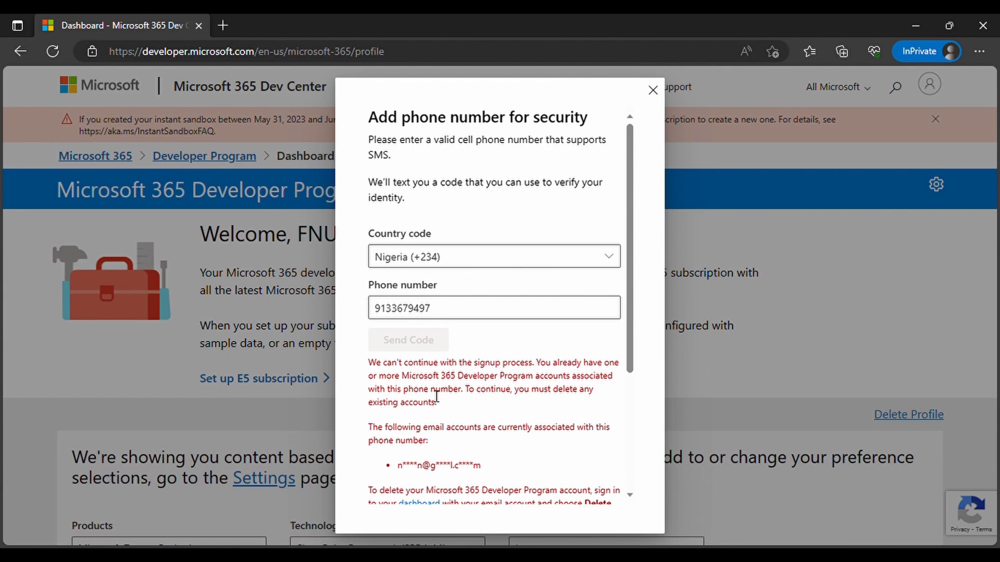
Replace the phone number, remove its leading zero, and have a verification code texted to it
click(395, 315)
key(ctrl+a)
key(BackSpace)
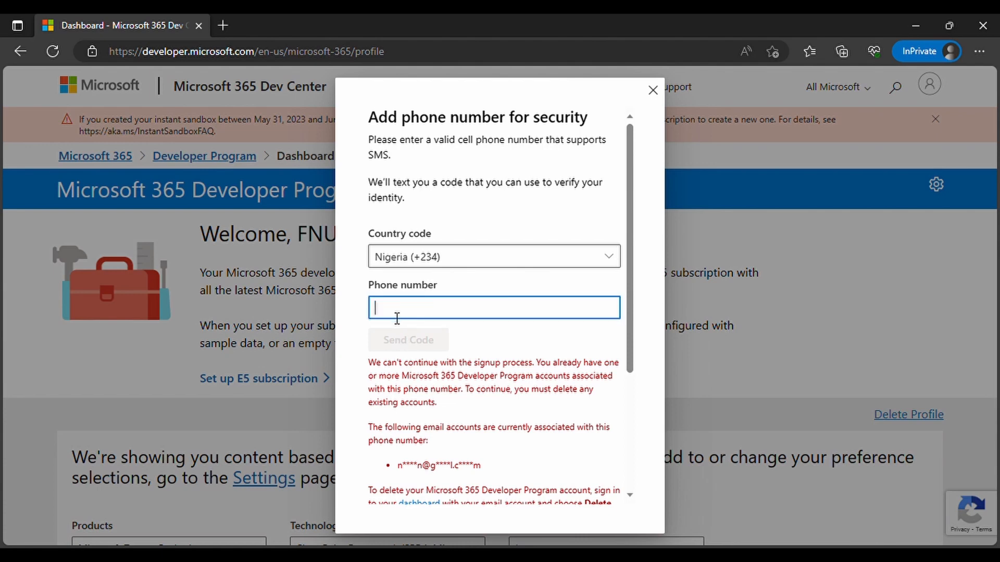
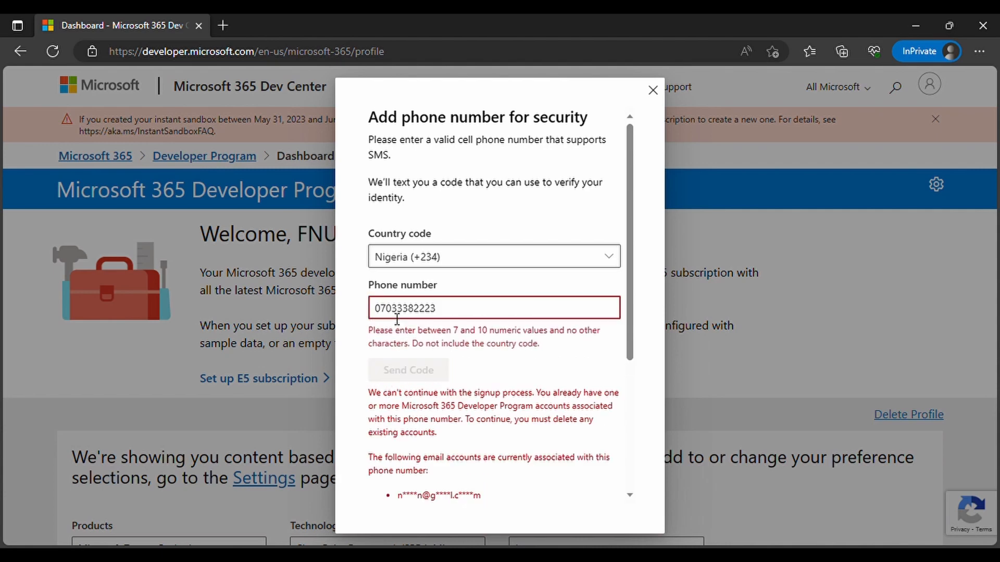
key(Left)
key(Left)
key(Left)
key(Left)
key(Left)
key(Left)
key(Left)
key(Left)
key(Left)
key(Left)
key(BackSpace)
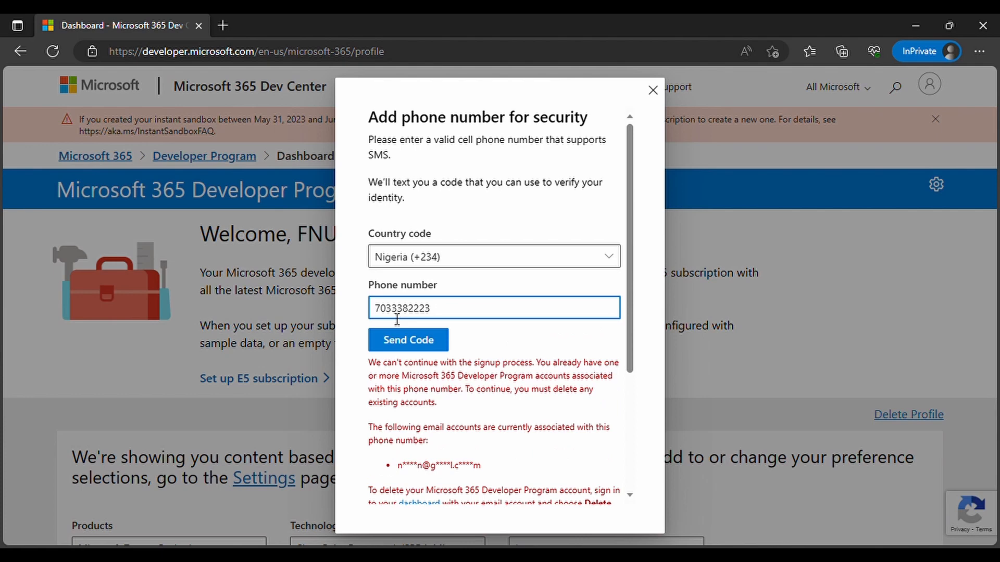
click(408, 344)
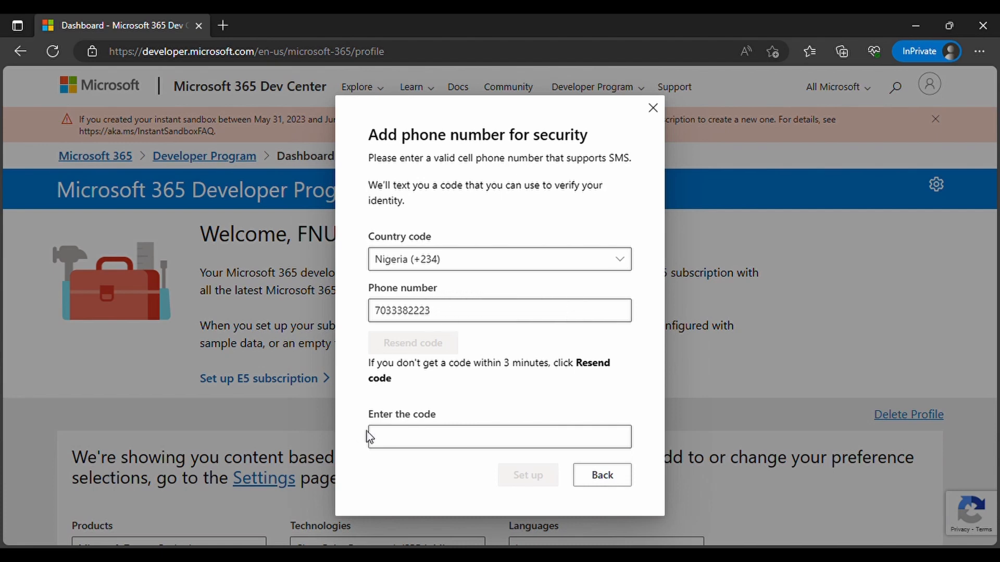
Enter the five-digit texted verification code and submit it with Set up
click(407, 439)
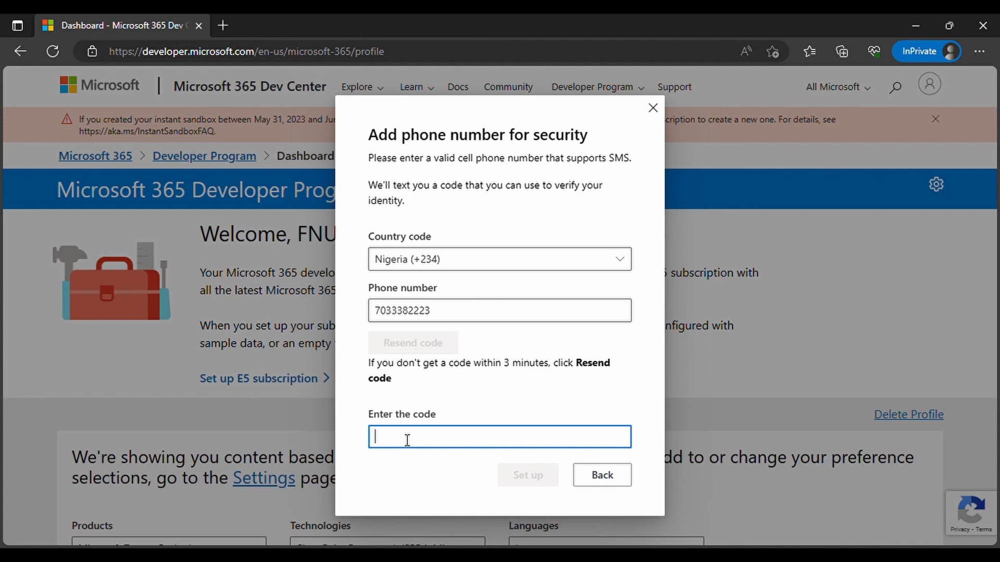
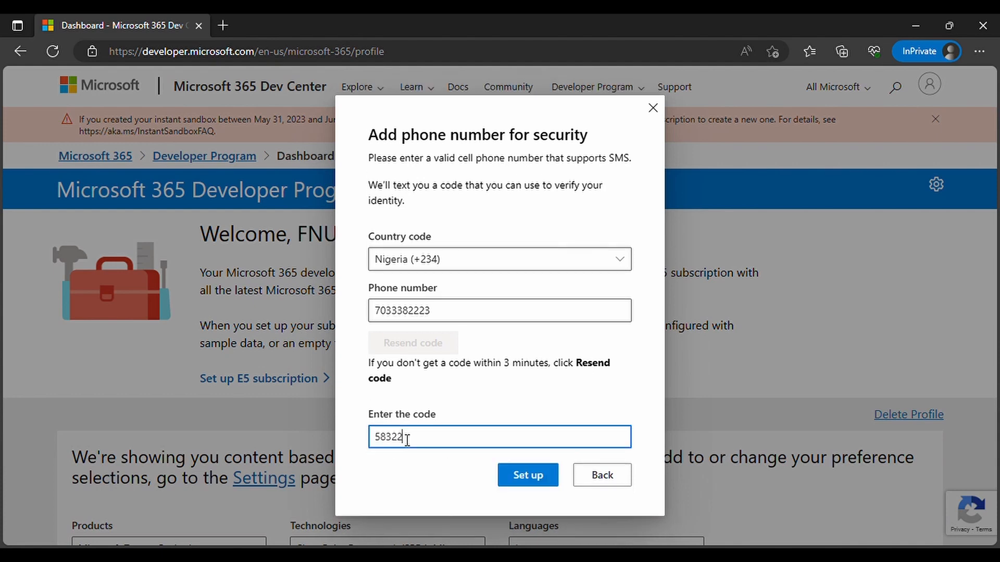
click(506, 478)
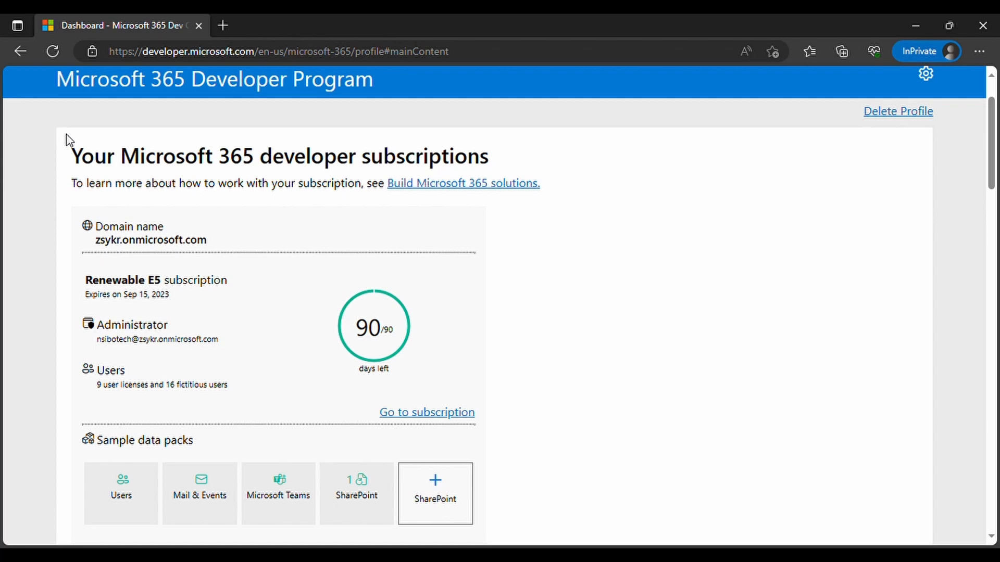
Highlight the Renewable E5 subscription's domain name, expiry date, administrator account and user licence count
double_click(121, 248)
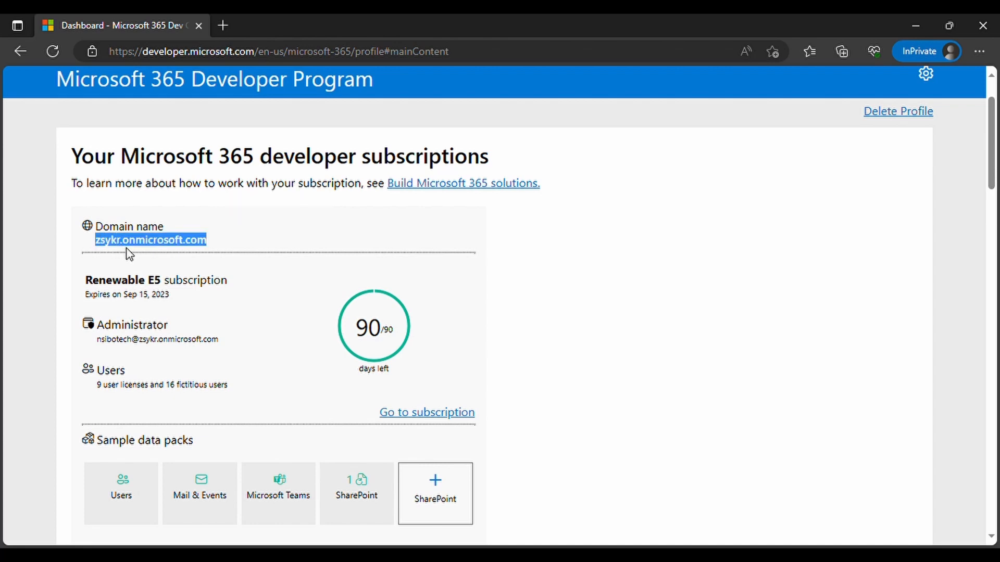
click(13, 240)
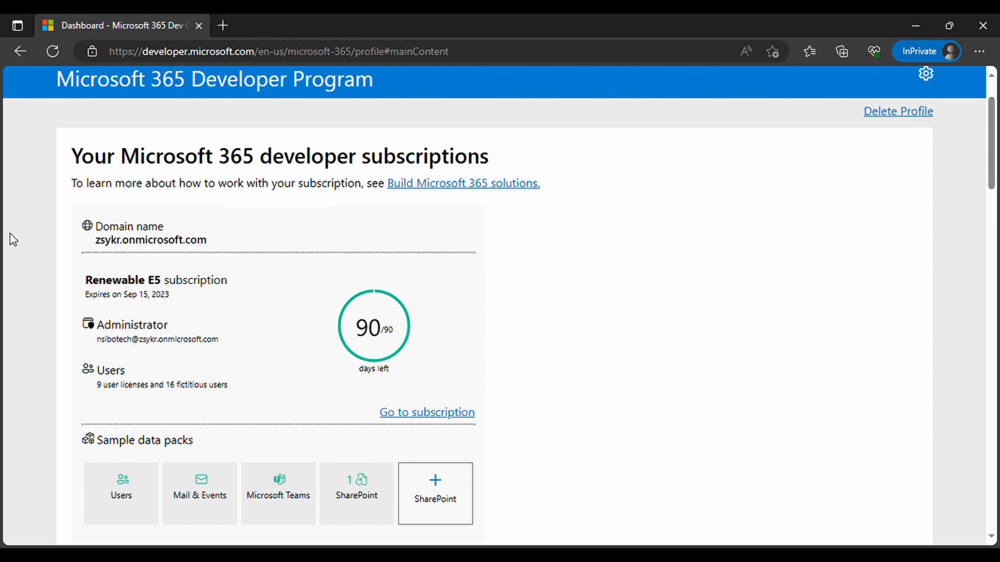
drag(100, 284, 210, 295)
click(371, 351)
drag(98, 345, 218, 348)
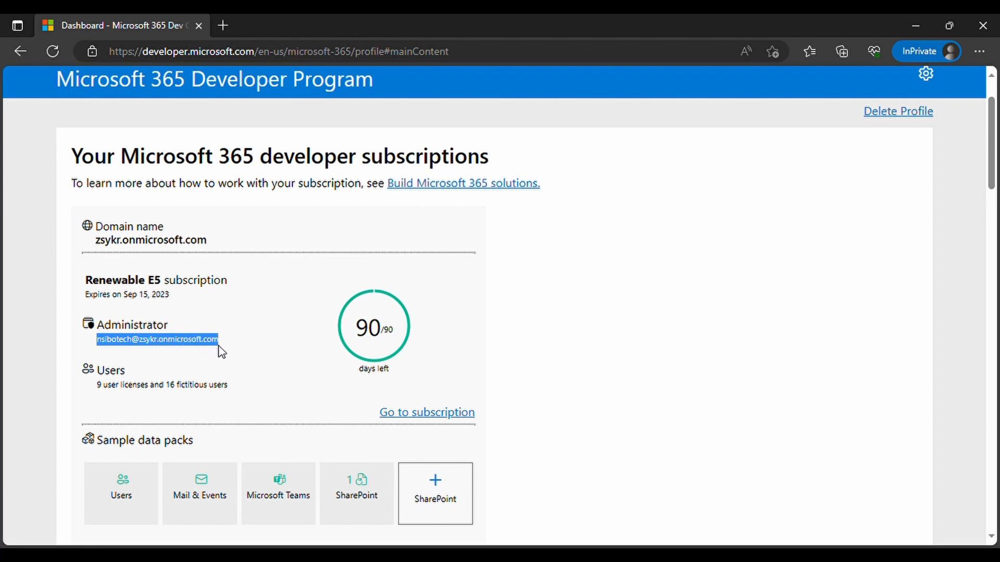
drag(97, 386, 244, 400)
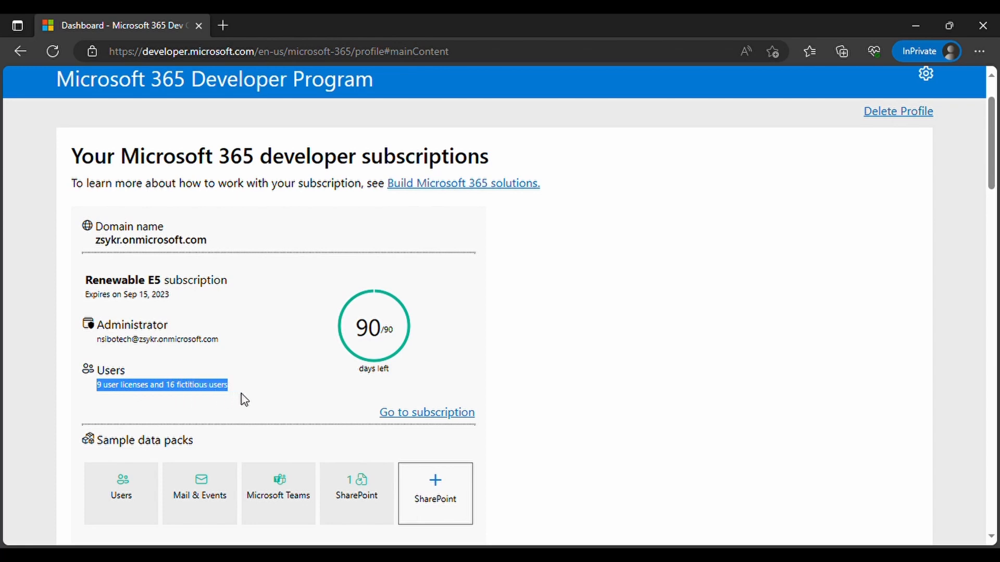
Load office.com in a new private tab and check which accounts are signed in
click(222, 29)
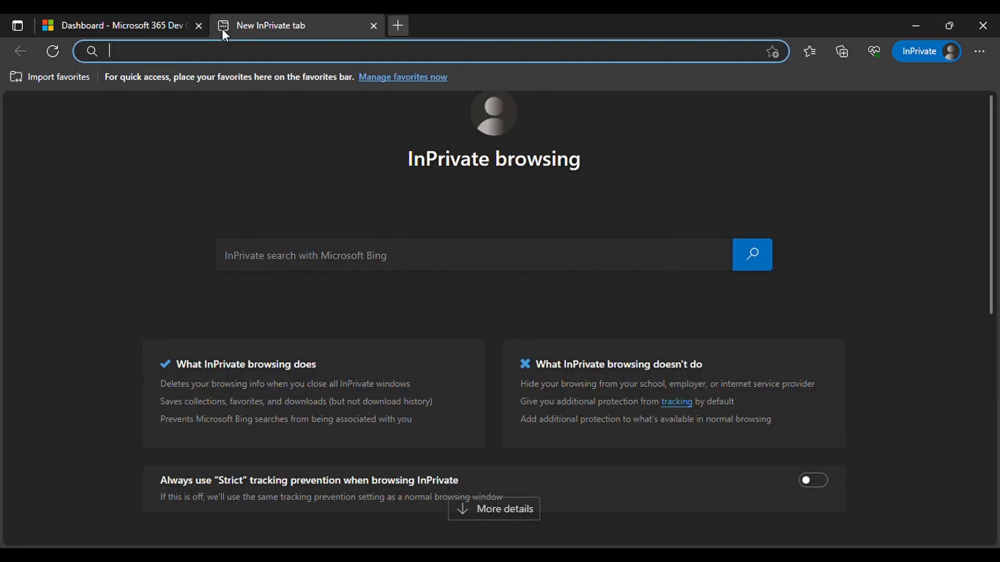
text(of)
key(Return)
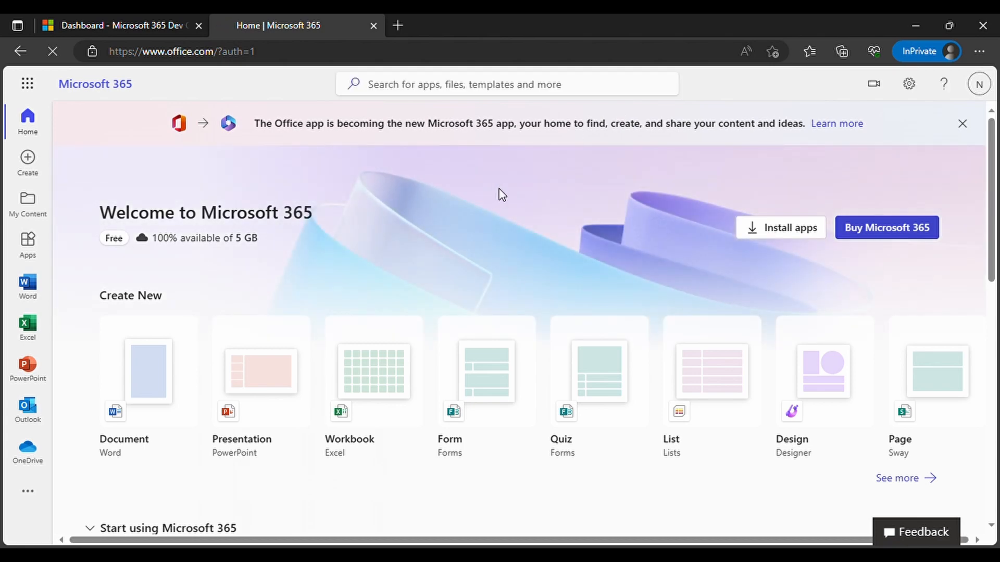
click(986, 87)
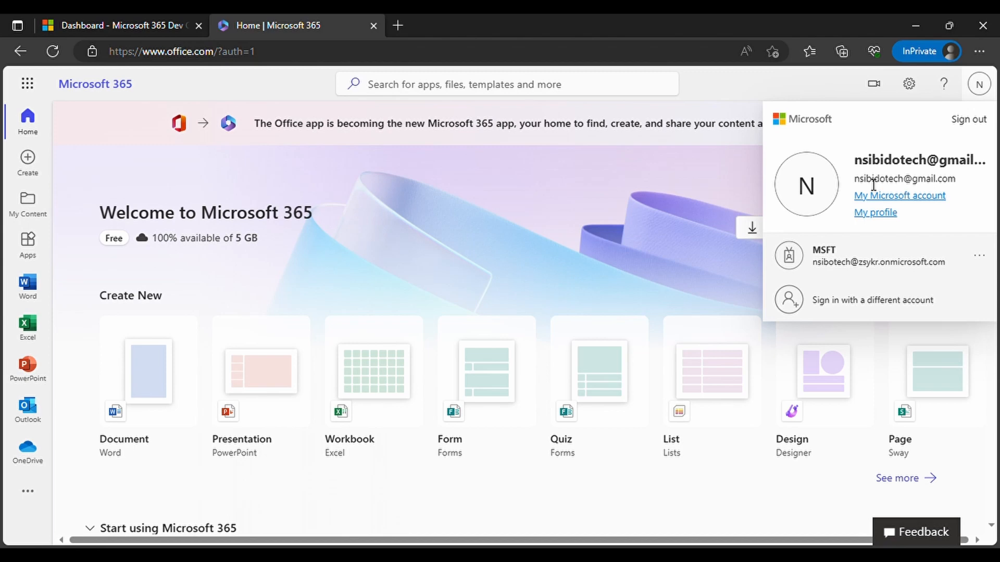
Browse the full All apps list from the app launcher, then return to the home page
click(27, 84)
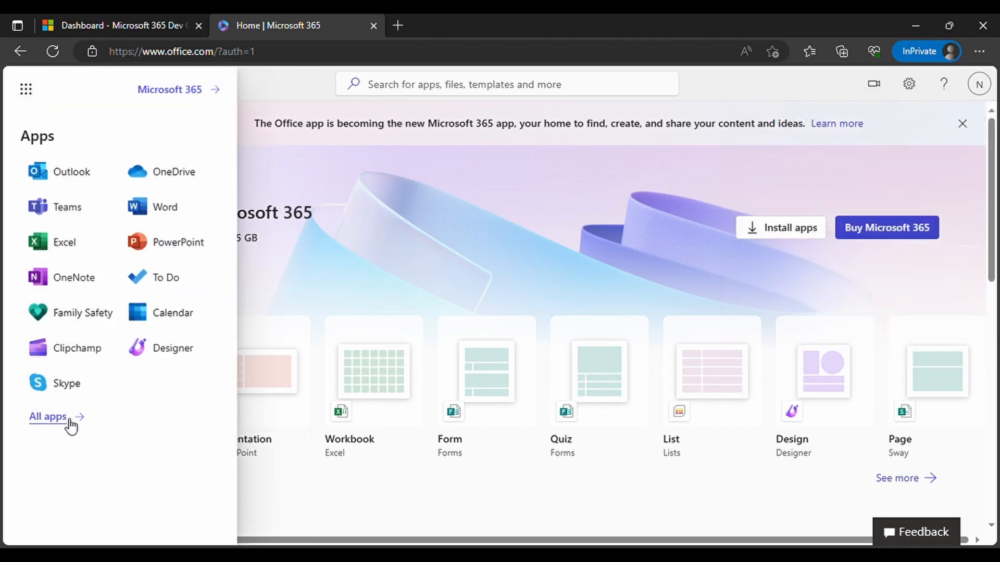
click(69, 423)
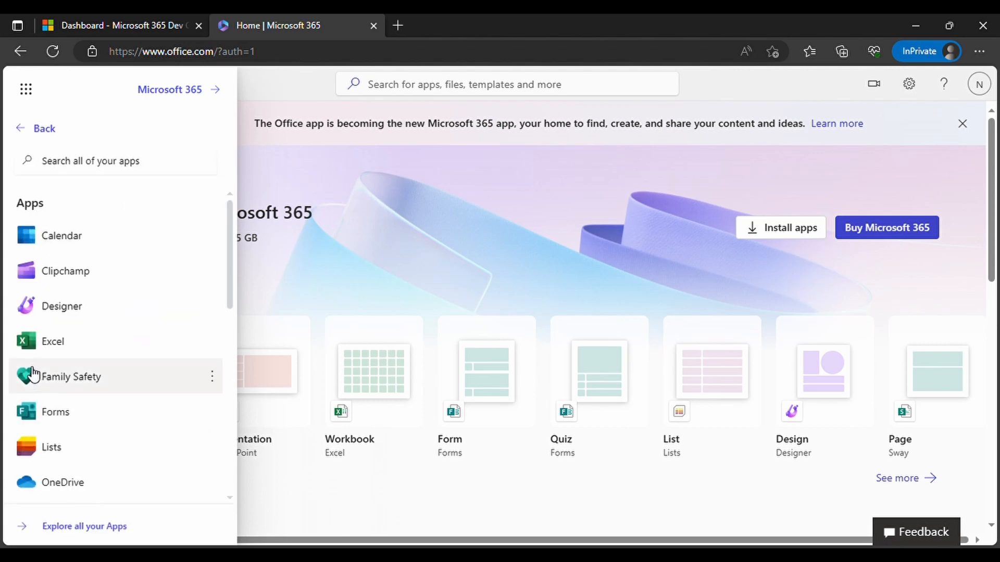
scroll(32, 374, down, 10)
scroll(32, 374, up, 10)
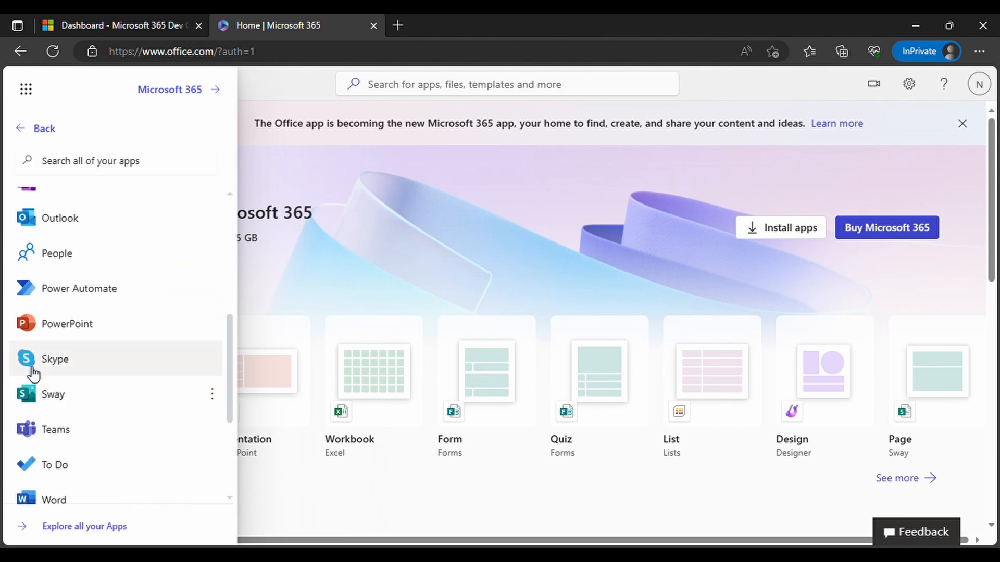
scroll(32, 374, down, 10)
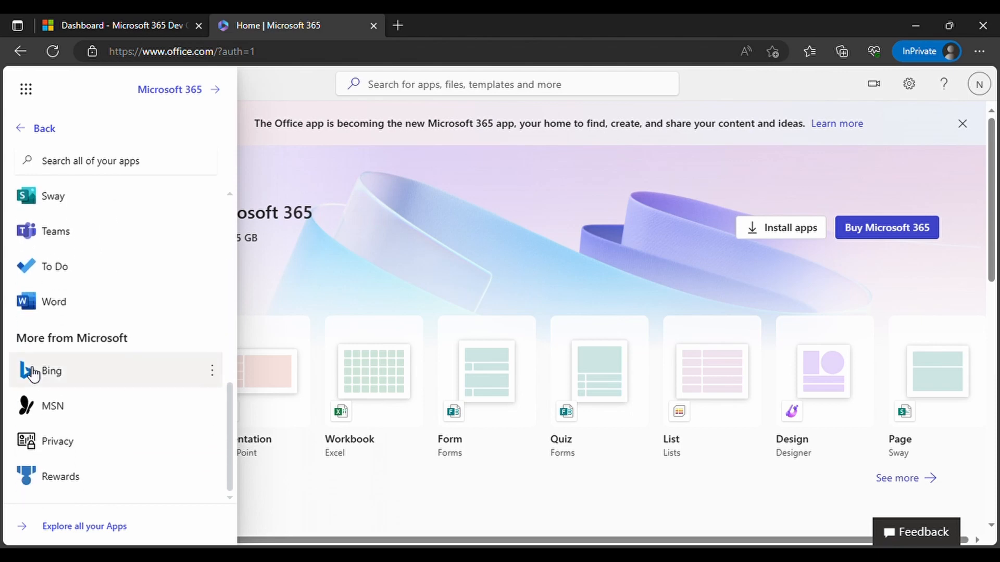
click(613, 232)
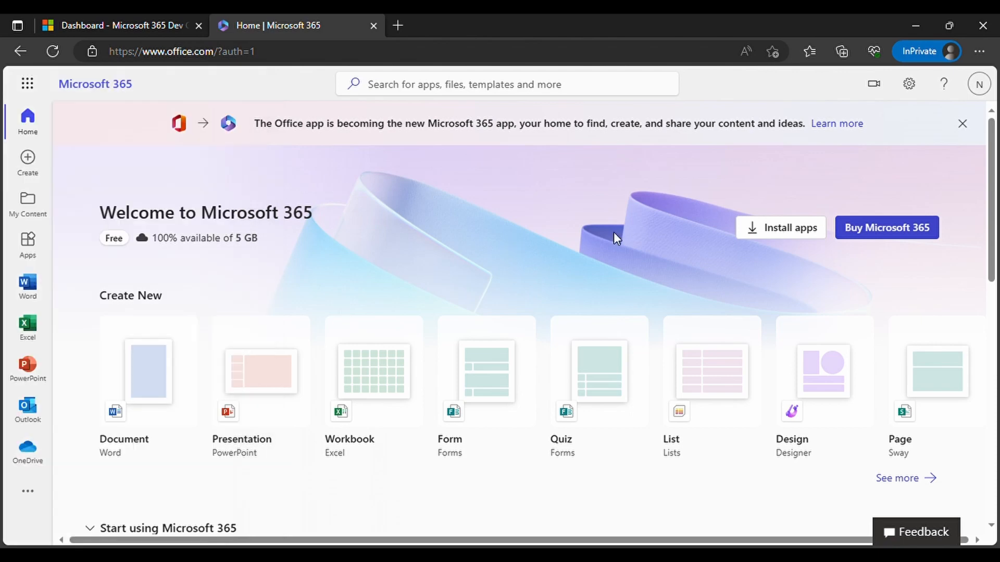
click(978, 84)
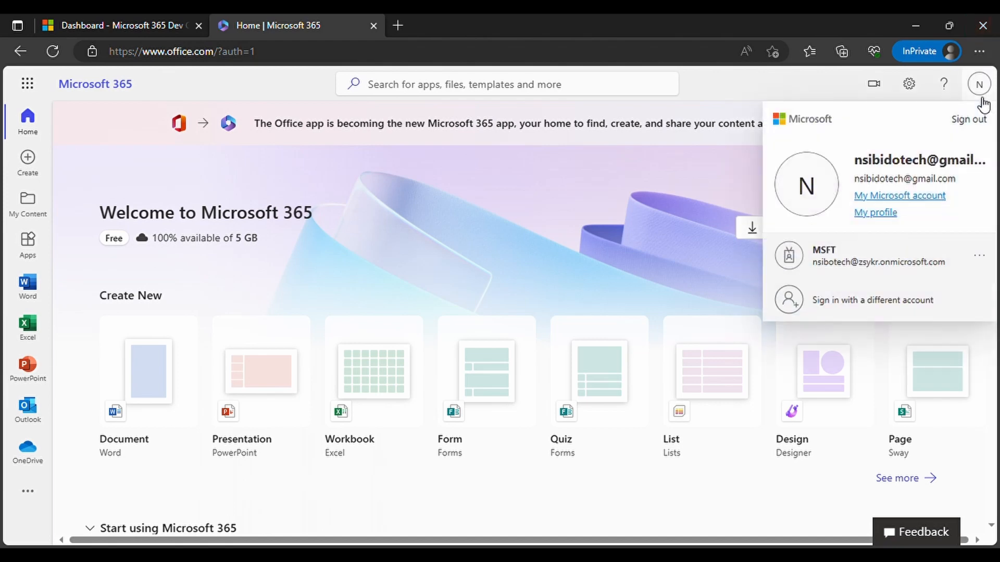
Sign out of the developer tenant account and forget the remembered personal account
click(982, 133)
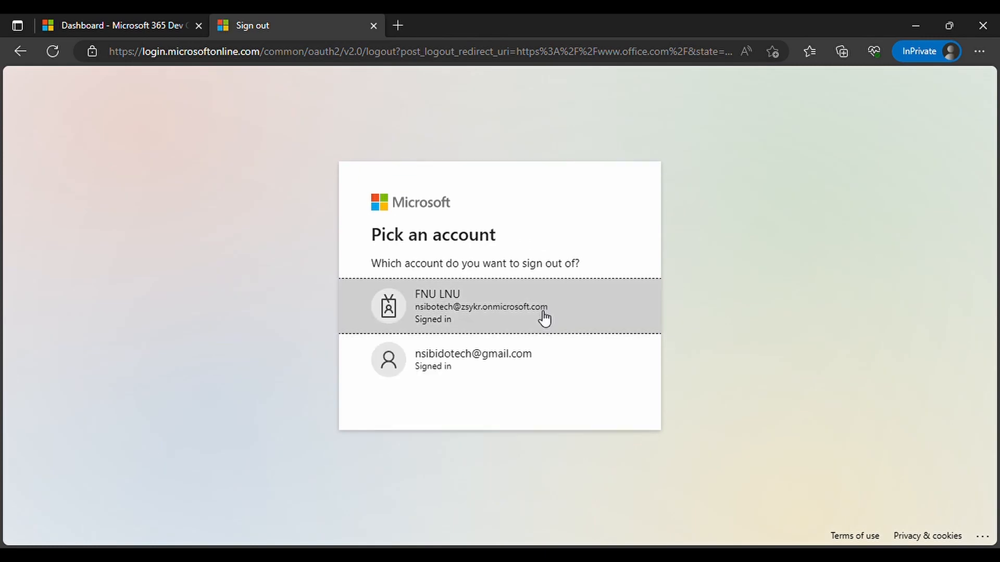
click(489, 327)
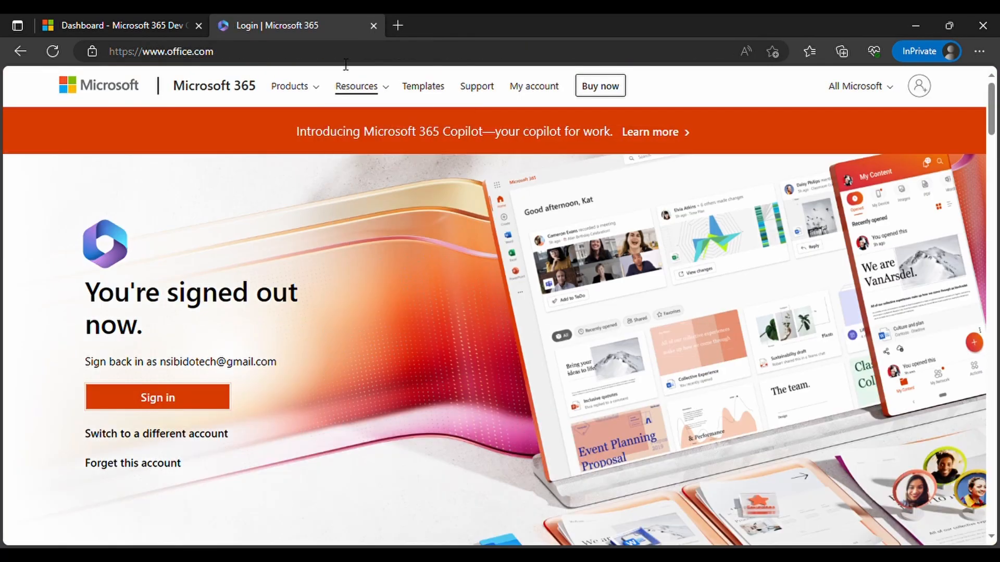
click(135, 469)
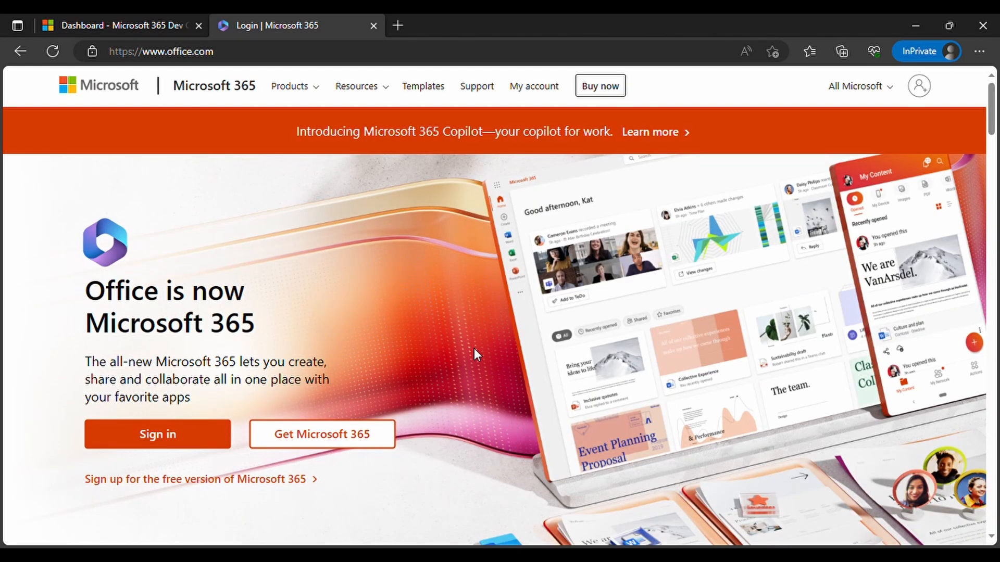
click(159, 442)
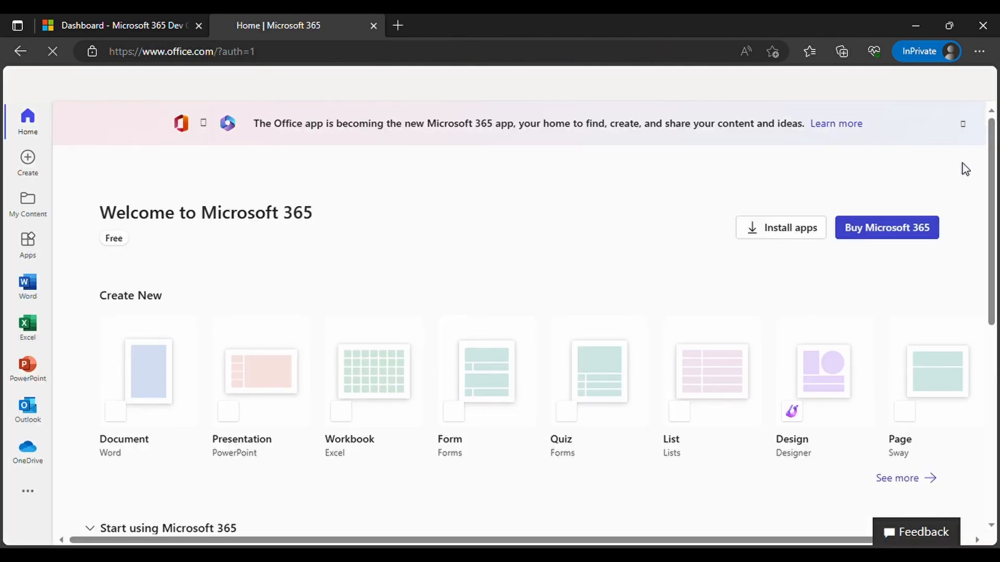
Sign out of the personal account too and forget it on the office.com landing page
click(990, 94)
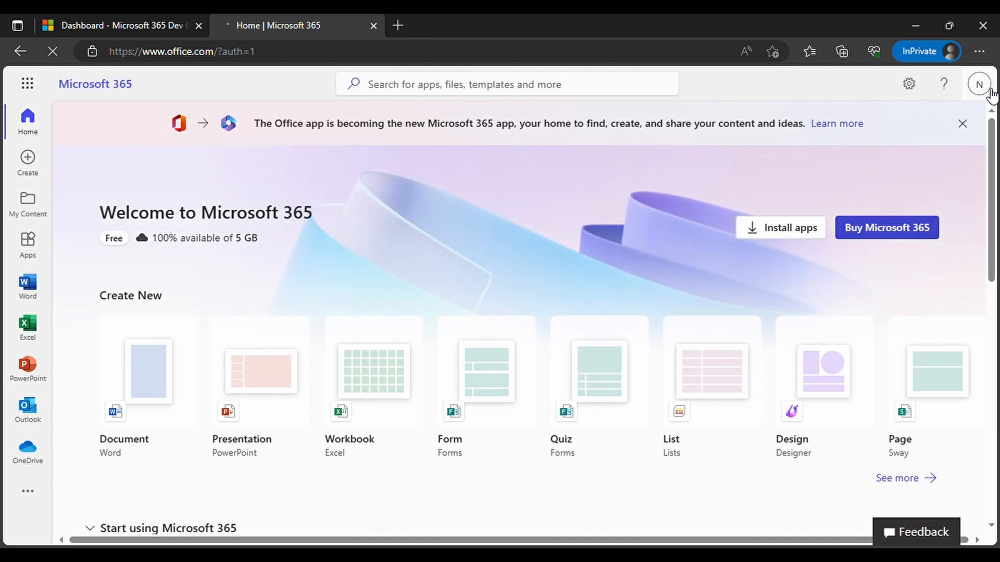
click(990, 94)
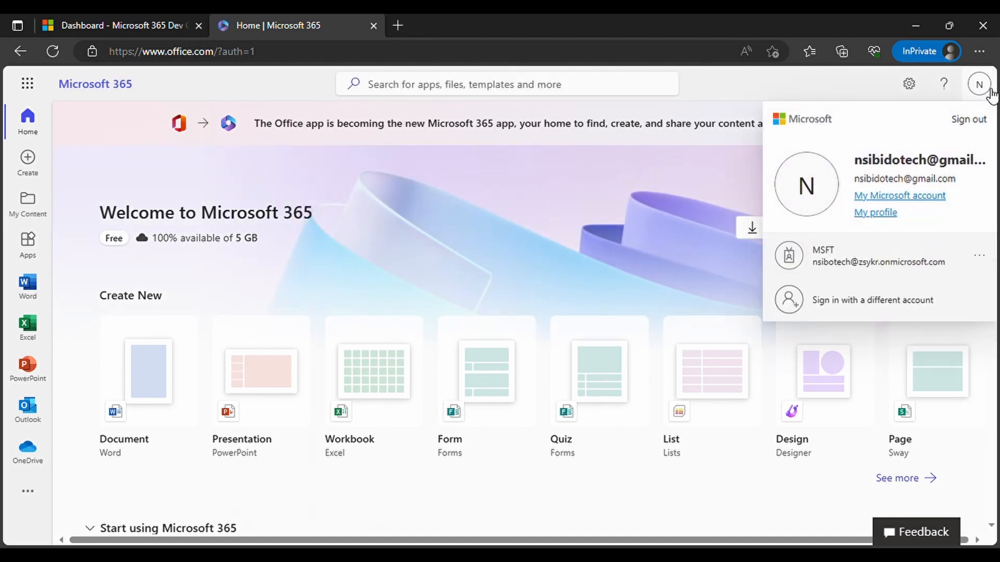
click(979, 128)
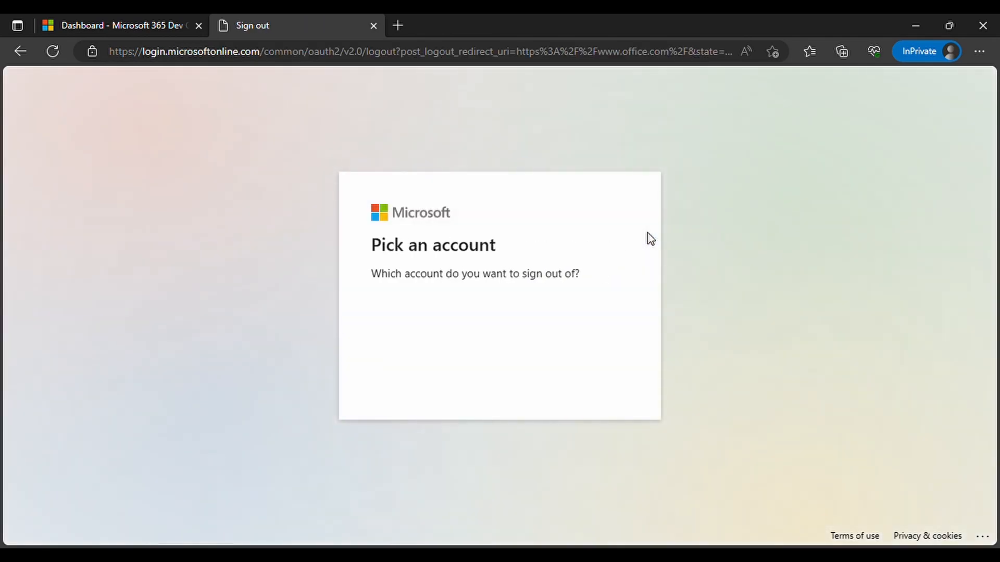
click(566, 327)
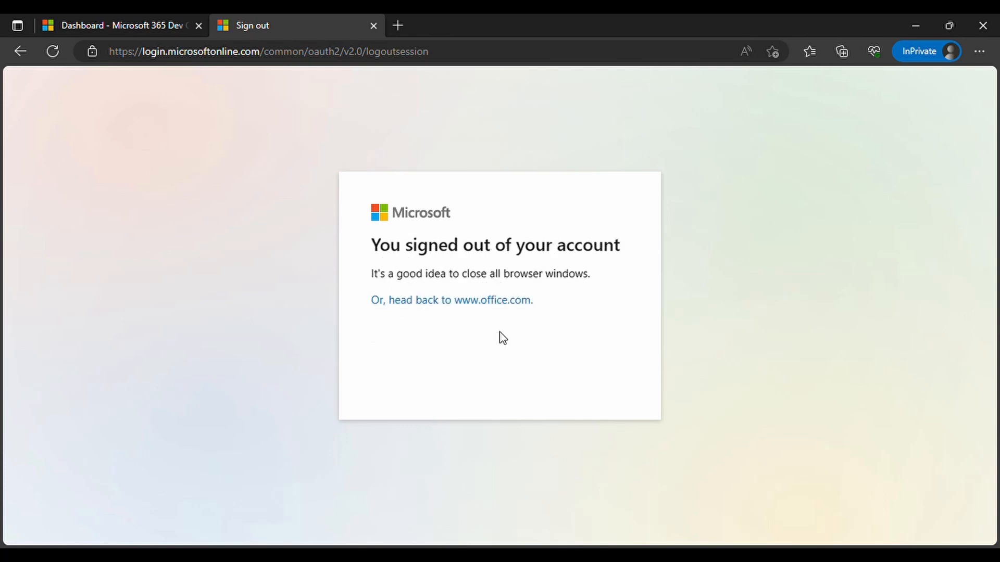
click(472, 302)
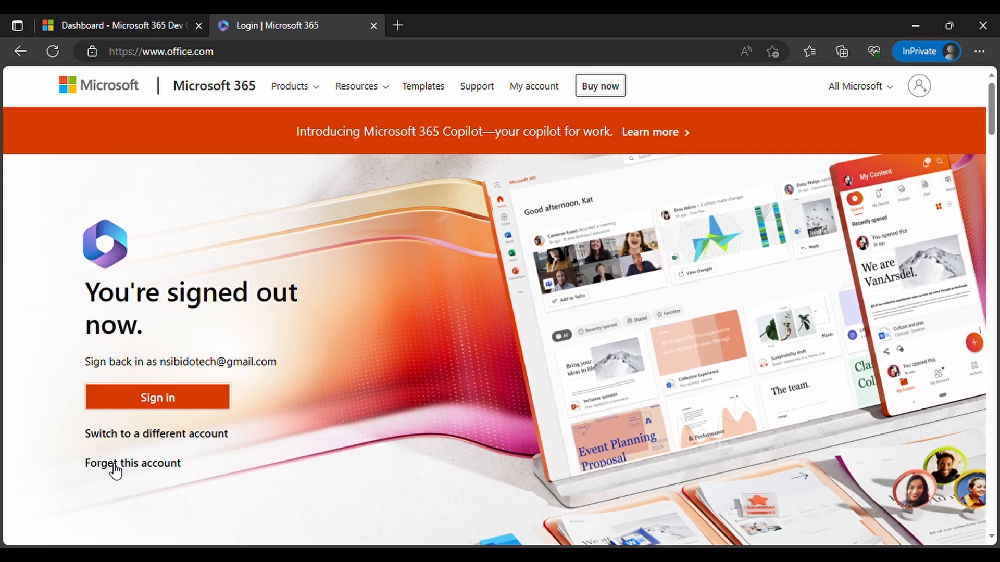
click(165, 470)
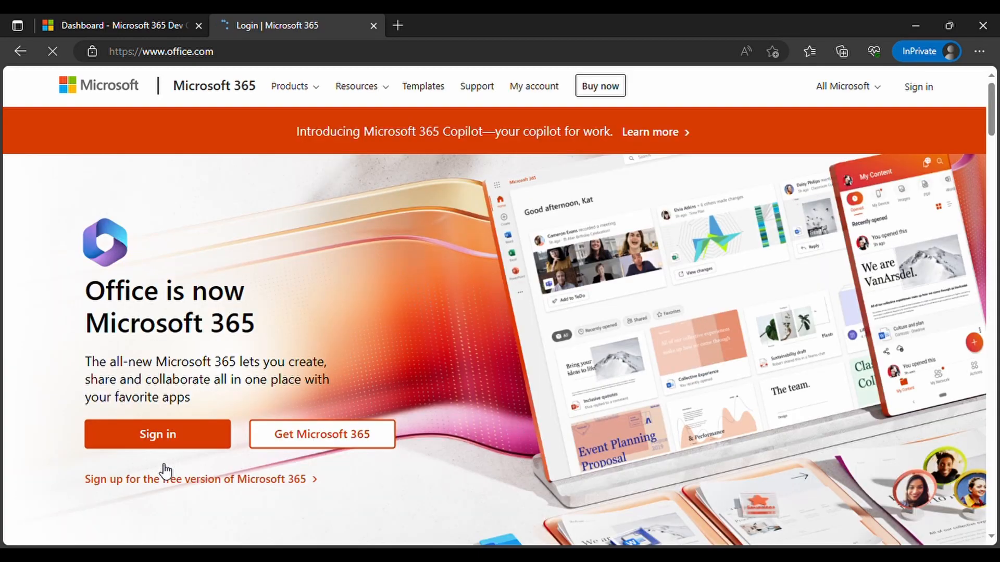
Copy the sandbox administrator's email address from the developer dashboard for sign-in
click(192, 442)
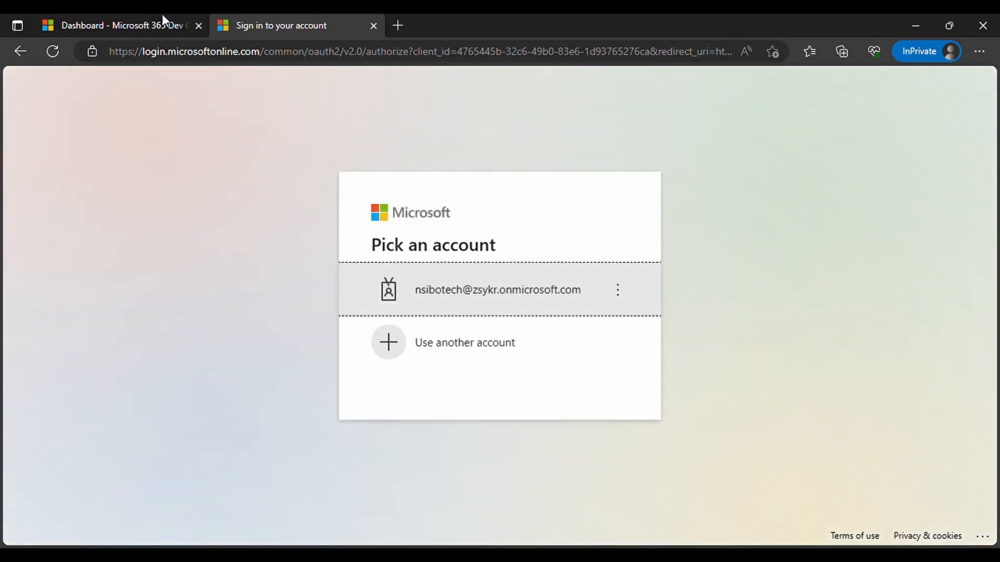
click(126, 16)
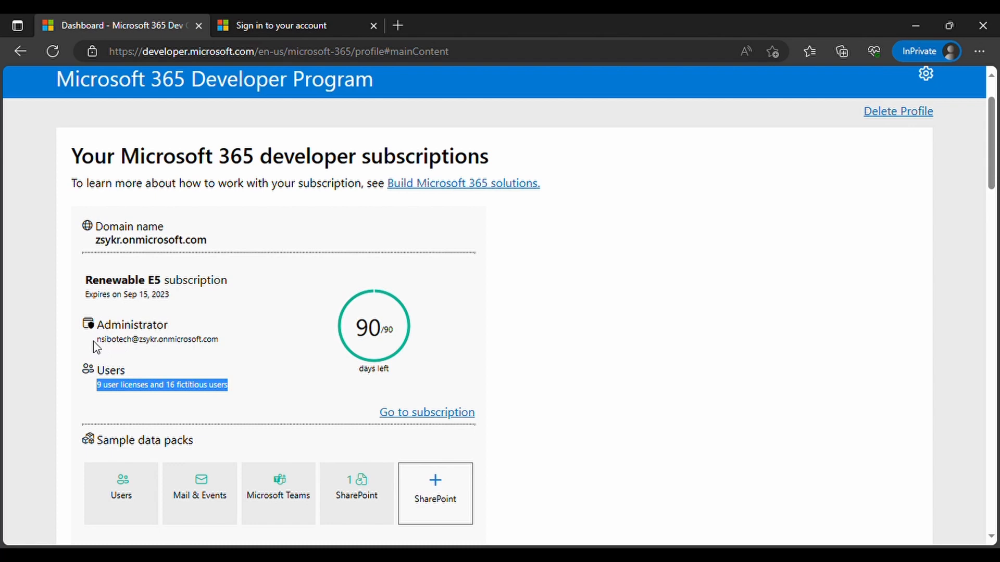
drag(94, 341, 234, 359)
key(ctrl+c)
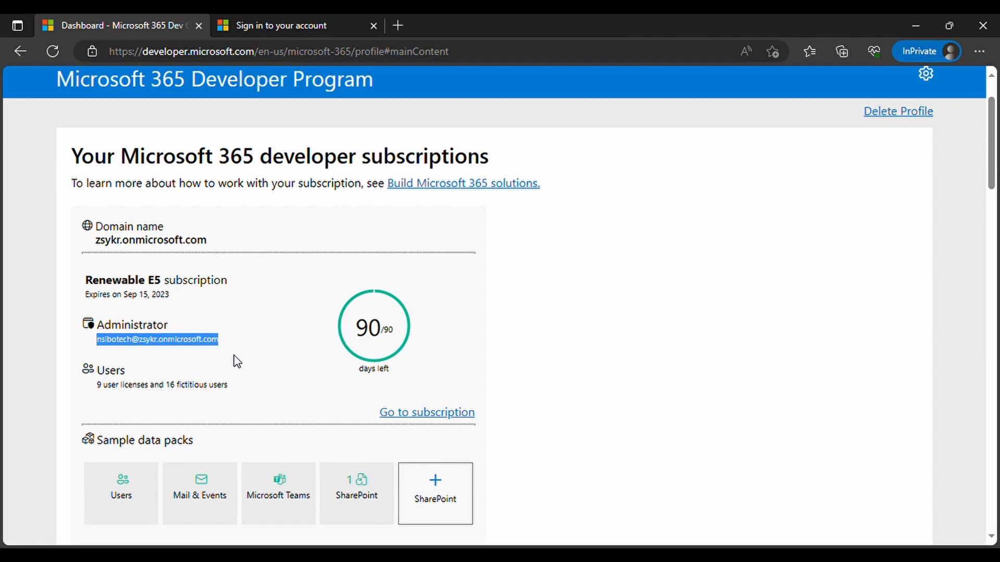
click(314, 16)
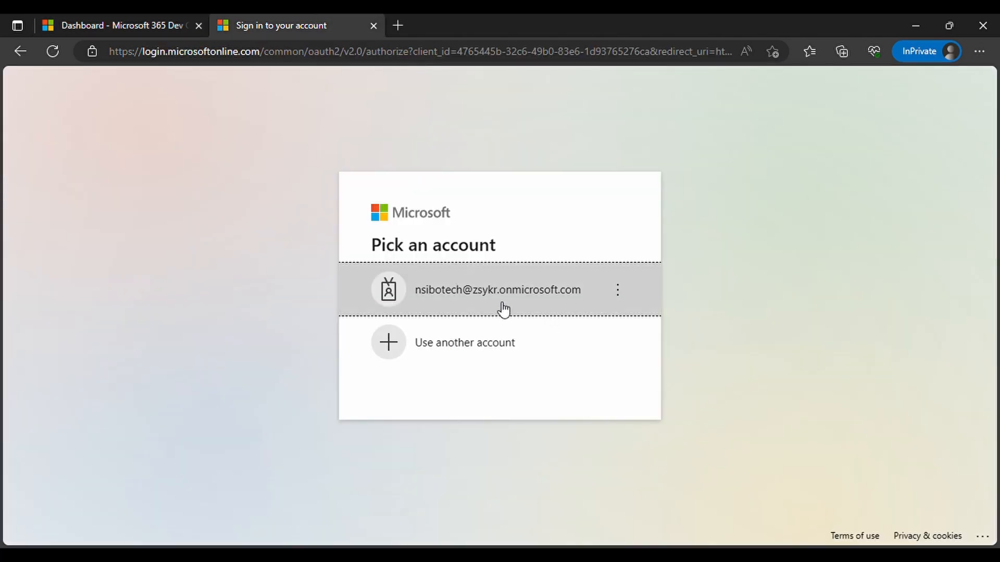
Sign in as the sandbox admin, postpone multifactor setup, and stay signed in without further prompts
click(476, 341)
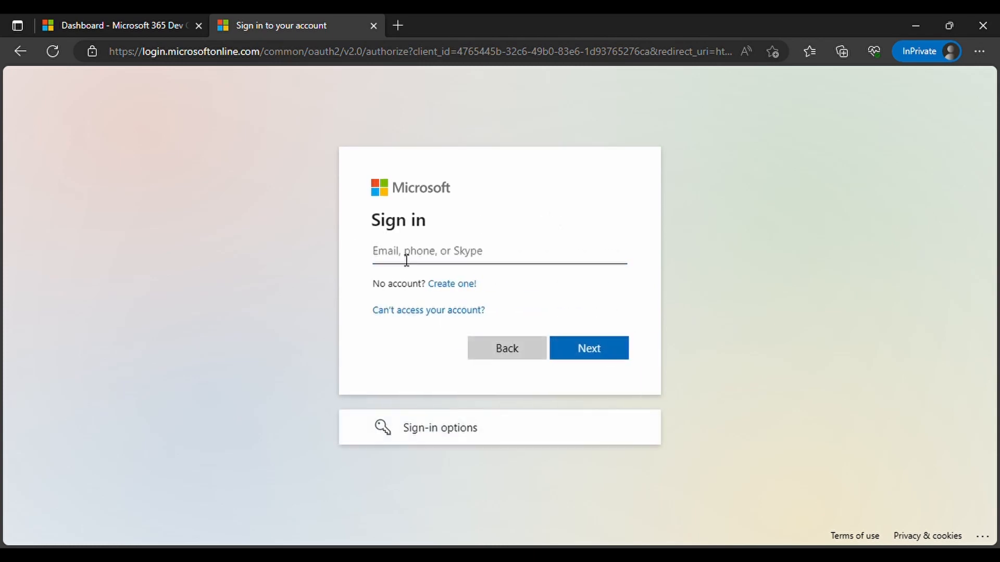
key(ctrl+v)
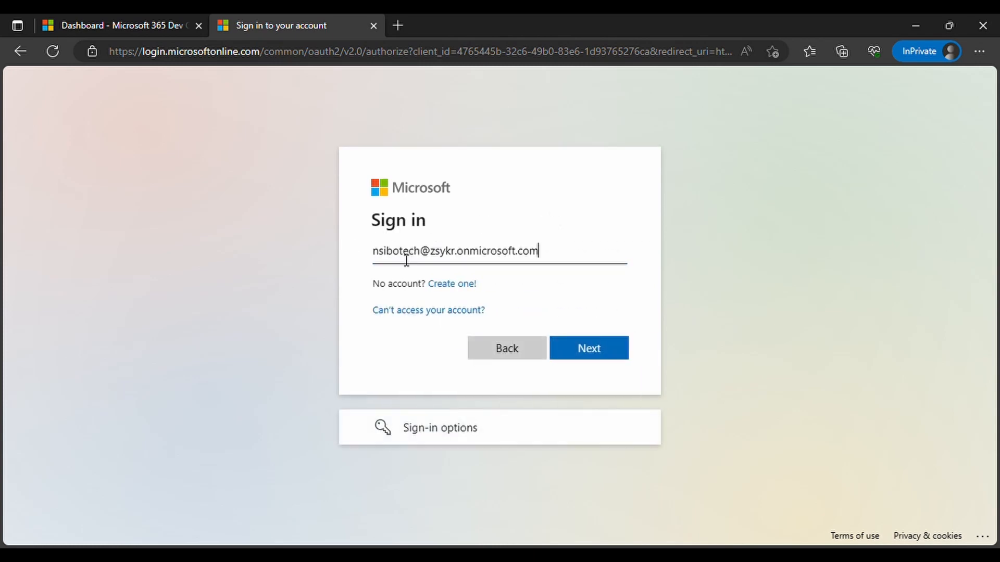
click(592, 358)
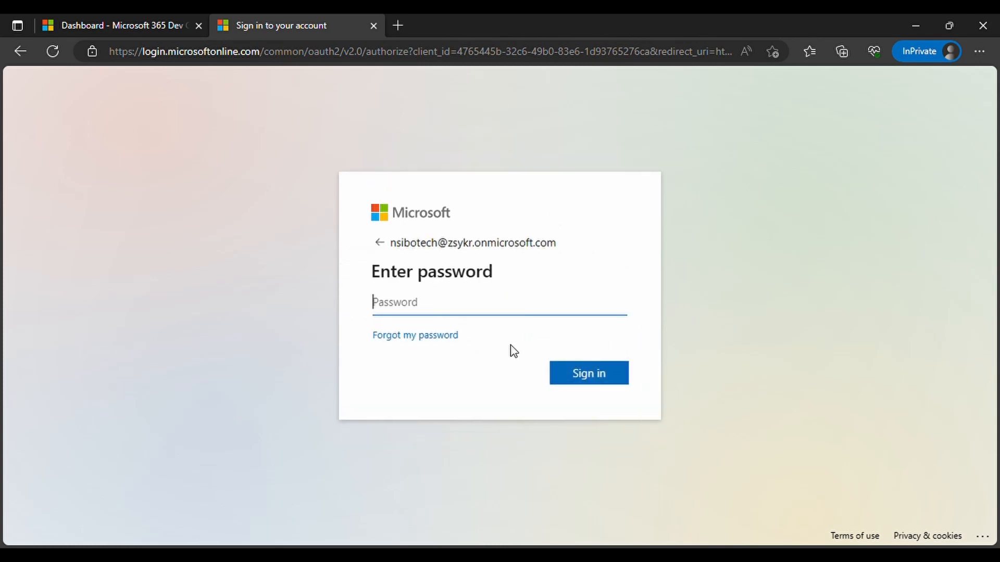
text(••••••••••••••)
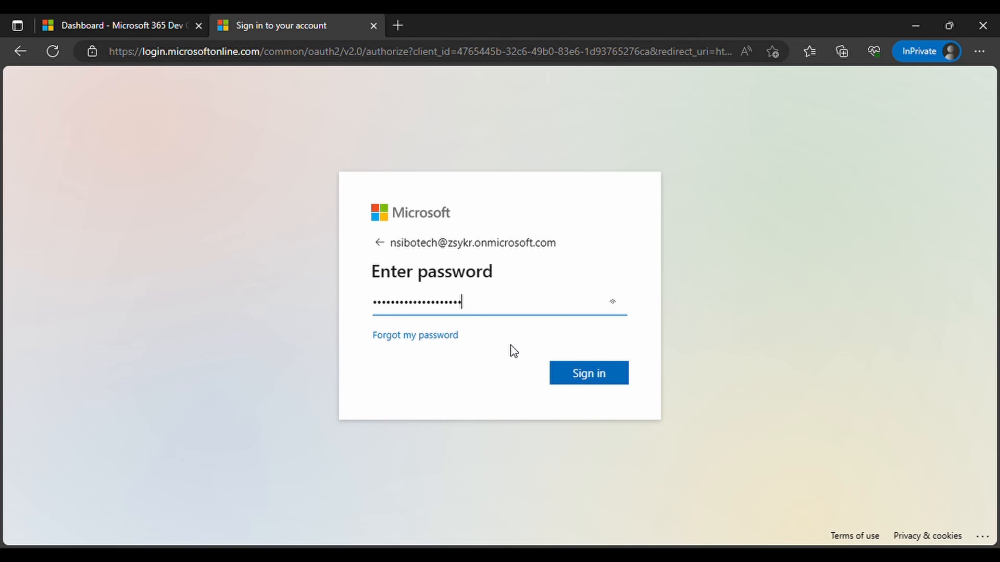
click(599, 371)
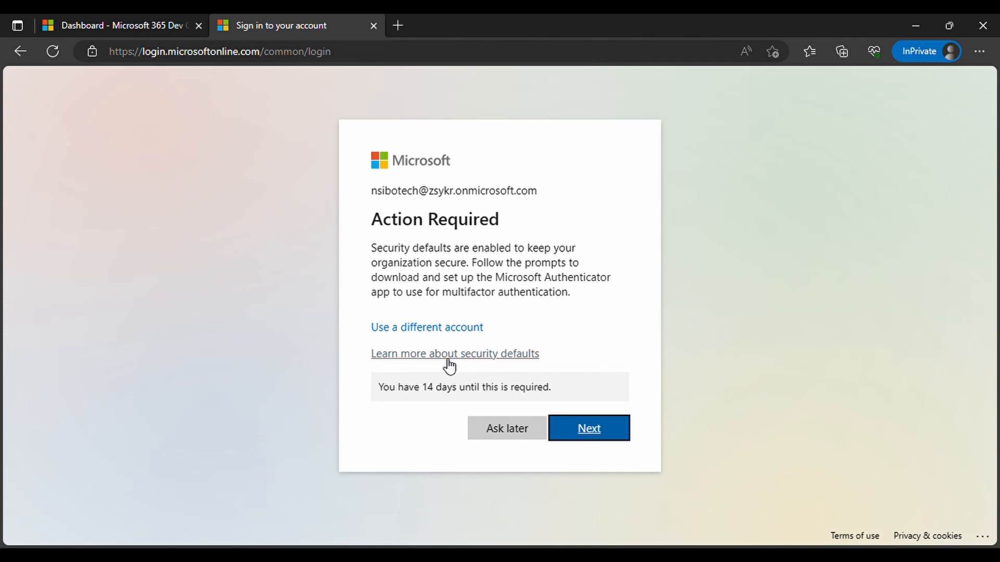
click(494, 431)
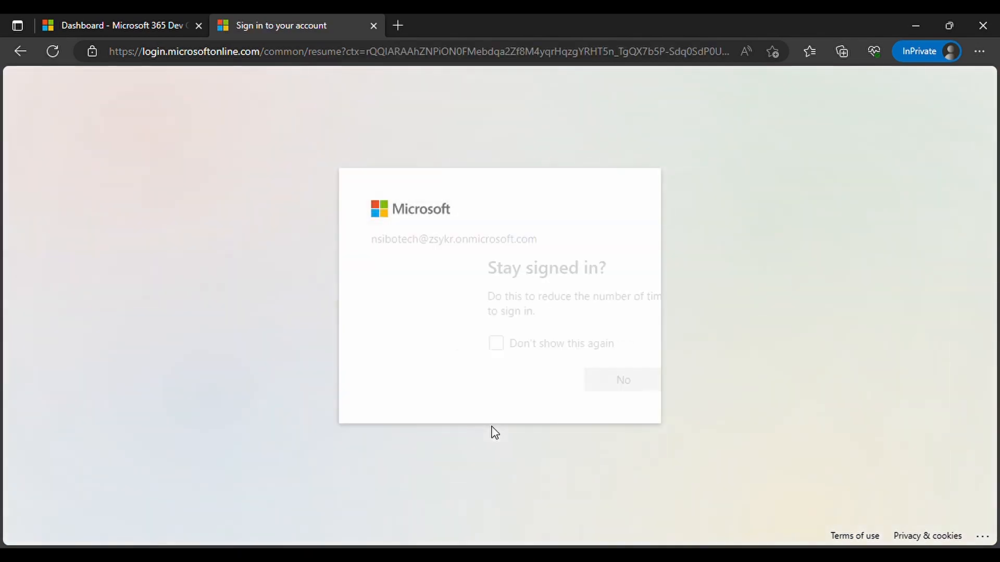
click(397, 345)
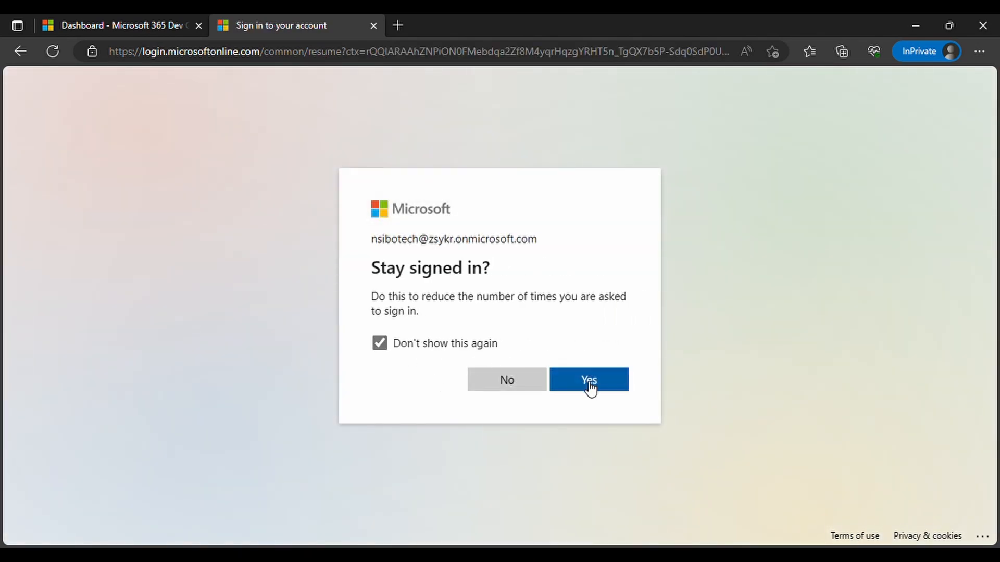
click(587, 385)
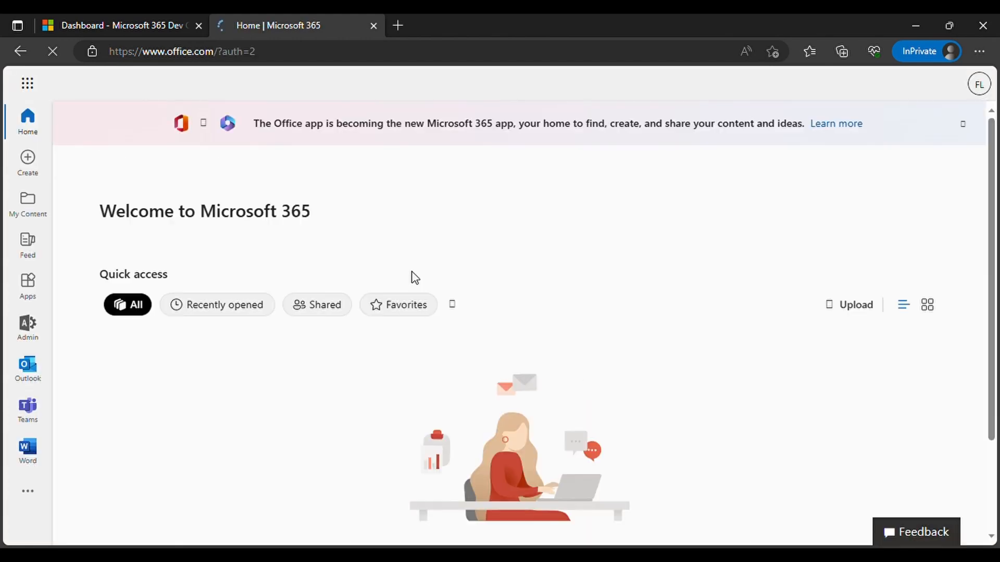
click(36, 90)
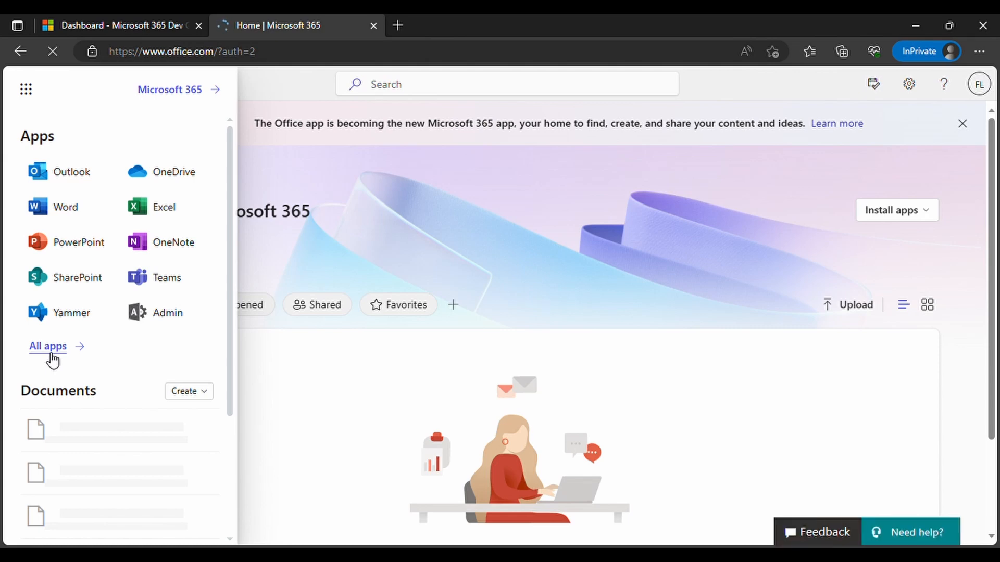
click(48, 346)
scroll(53, 359, down, 3)
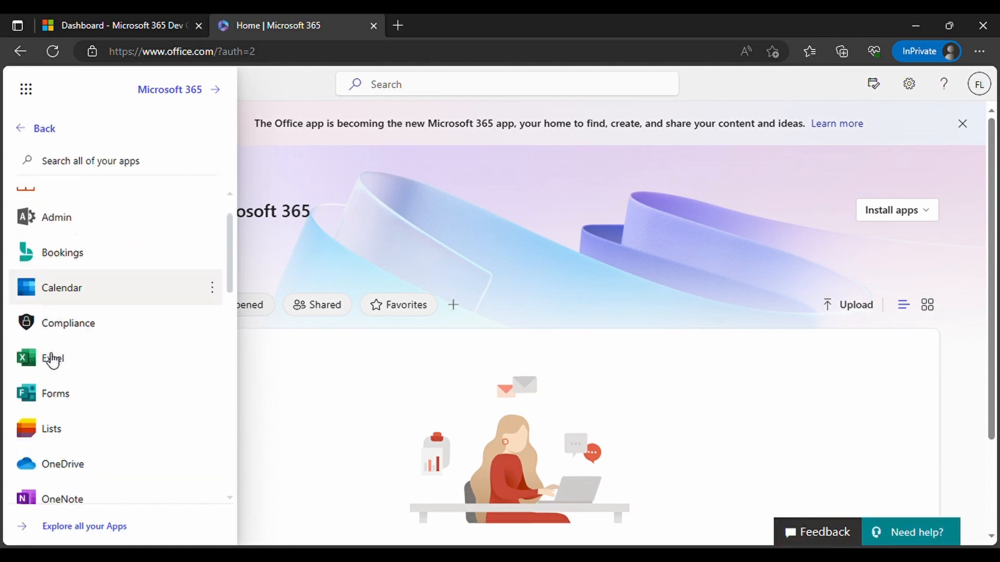
scroll(52, 358, down, 4)
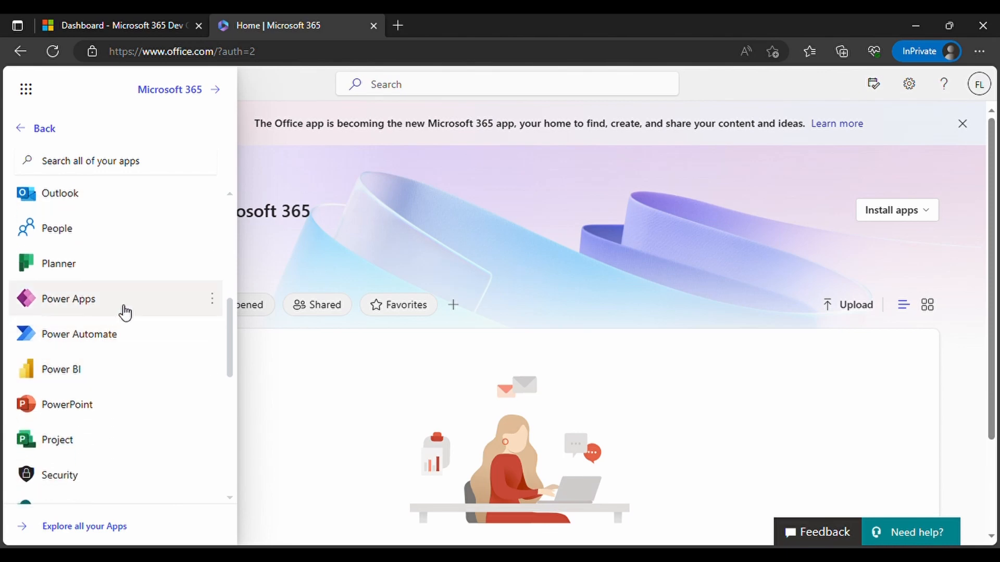
scroll(85, 385, down, 2)
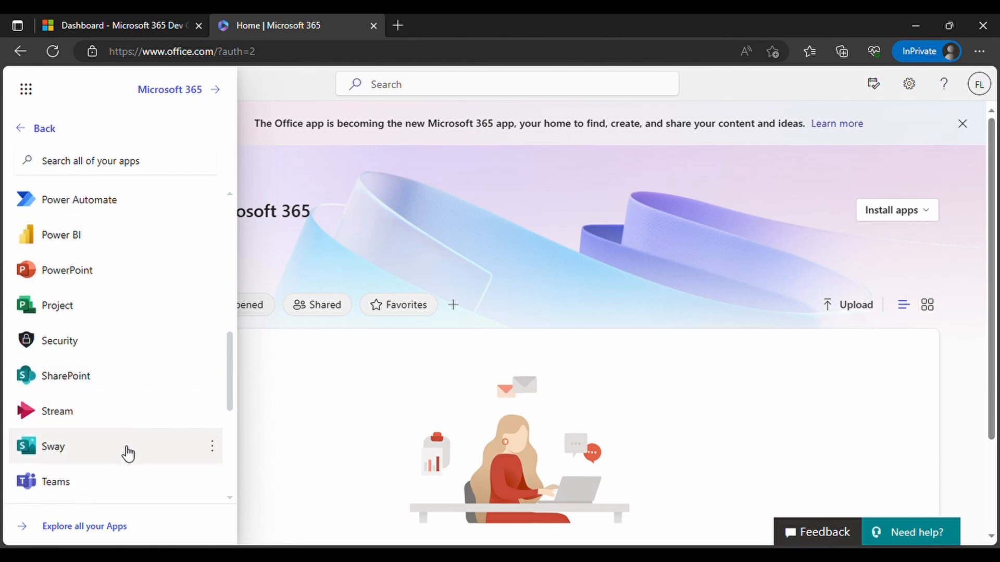
scroll(33, 285, up, 7)
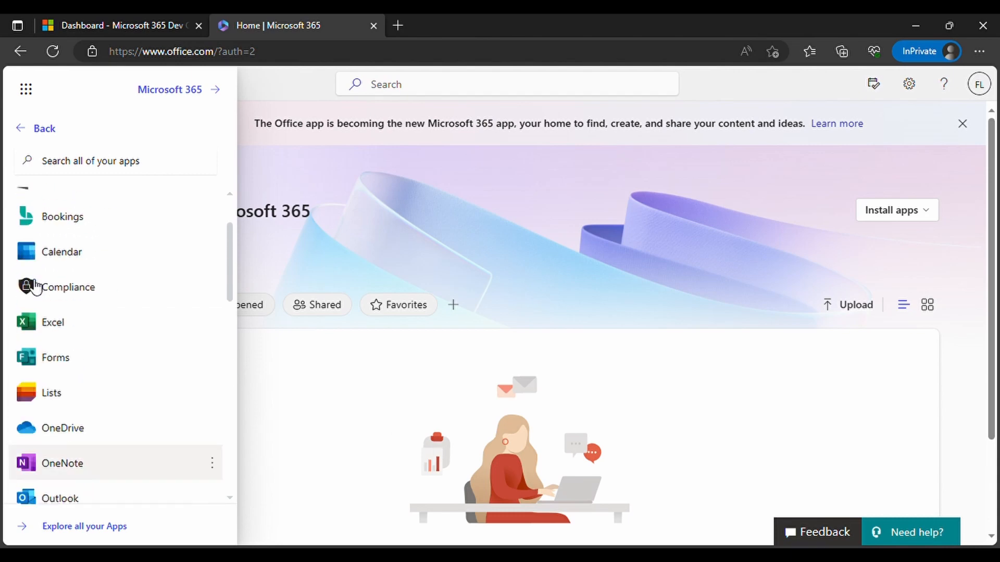
scroll(34, 286, down, 8)
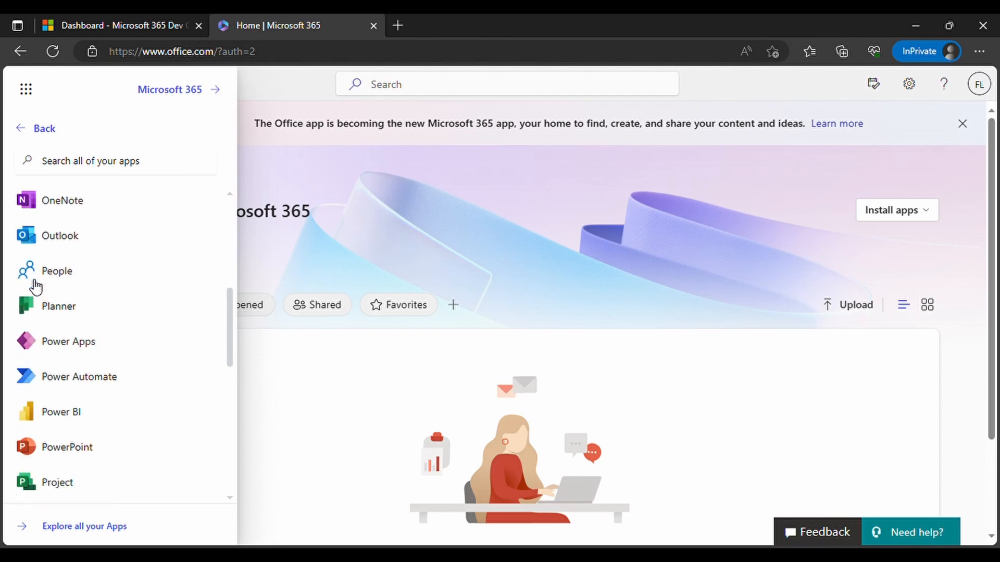
scroll(34, 285, down, 4)
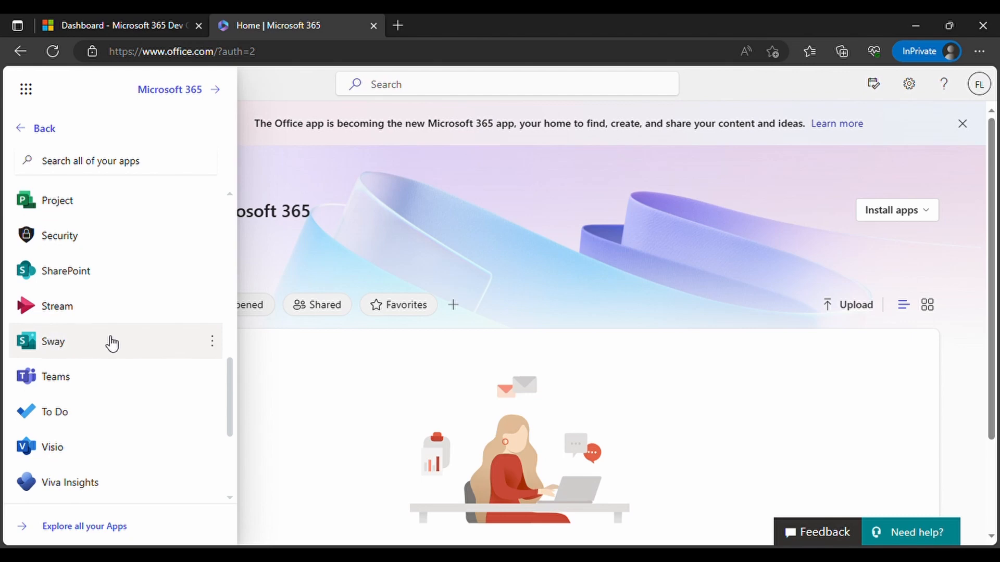
scroll(67, 324, down, 3)
scroll(67, 324, down, 2)
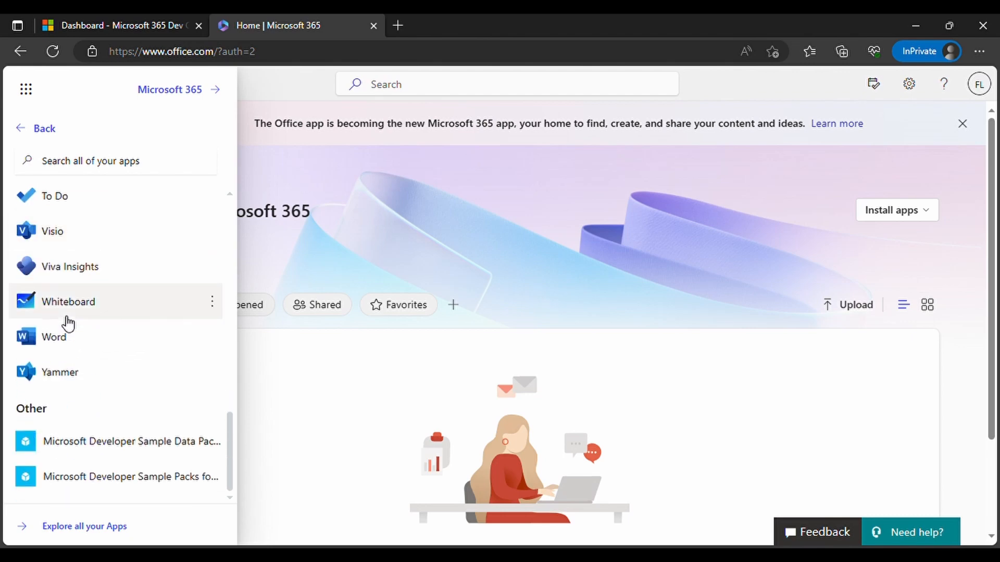
click(408, 197)
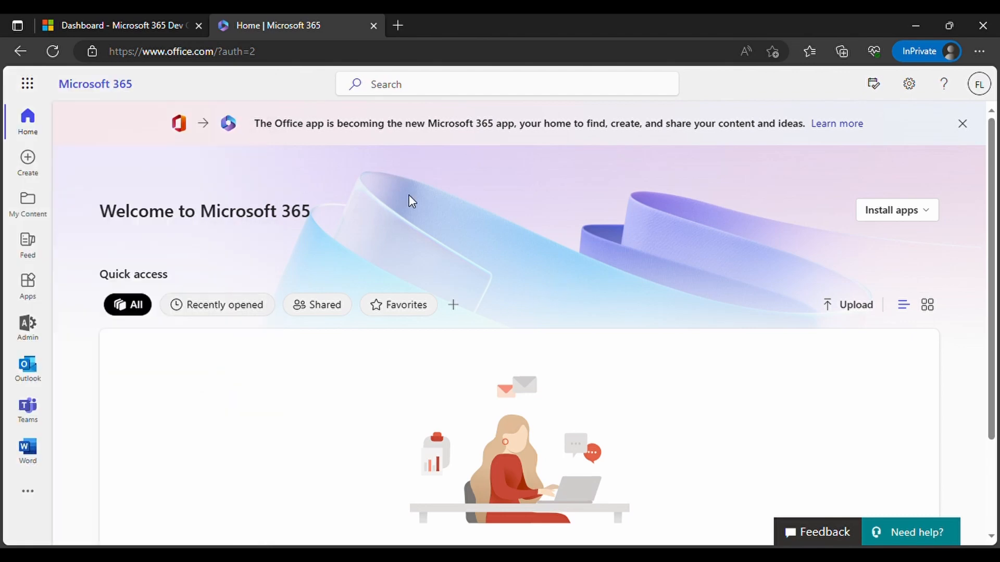